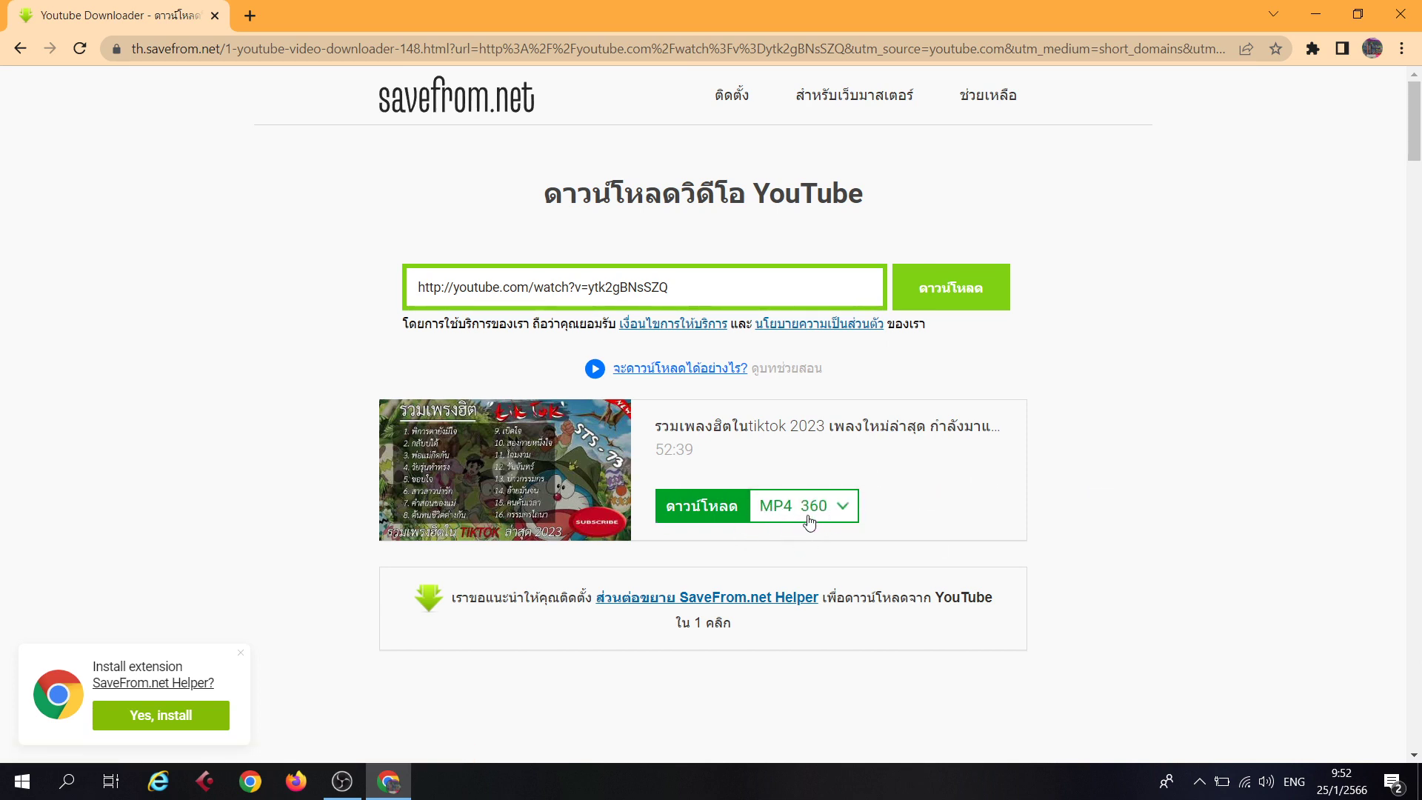
Download the YouTube video as MP4 360, closing the extra McAfee WebAdvisor page and saving the file from the video player.
left_click(700, 507)
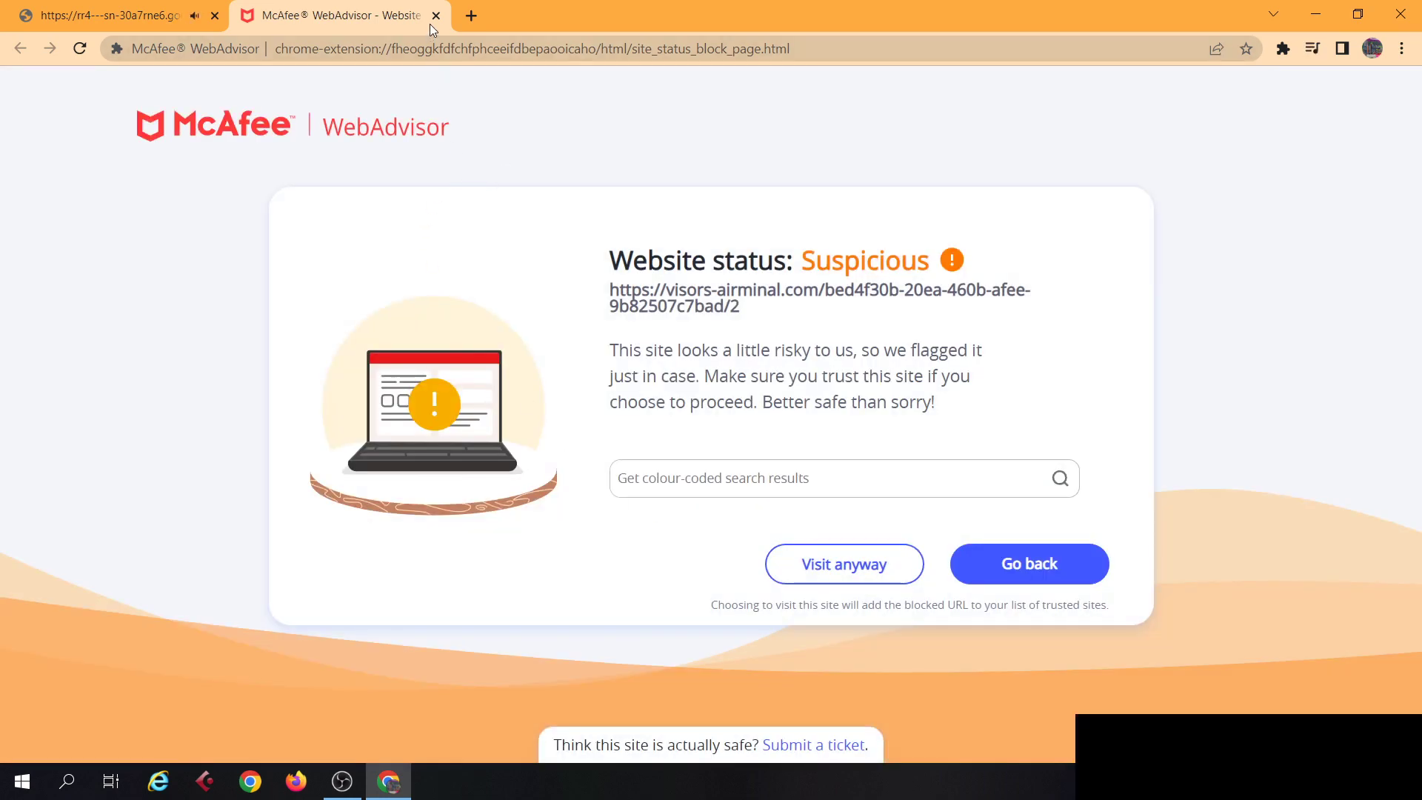
left_click(130, 17)
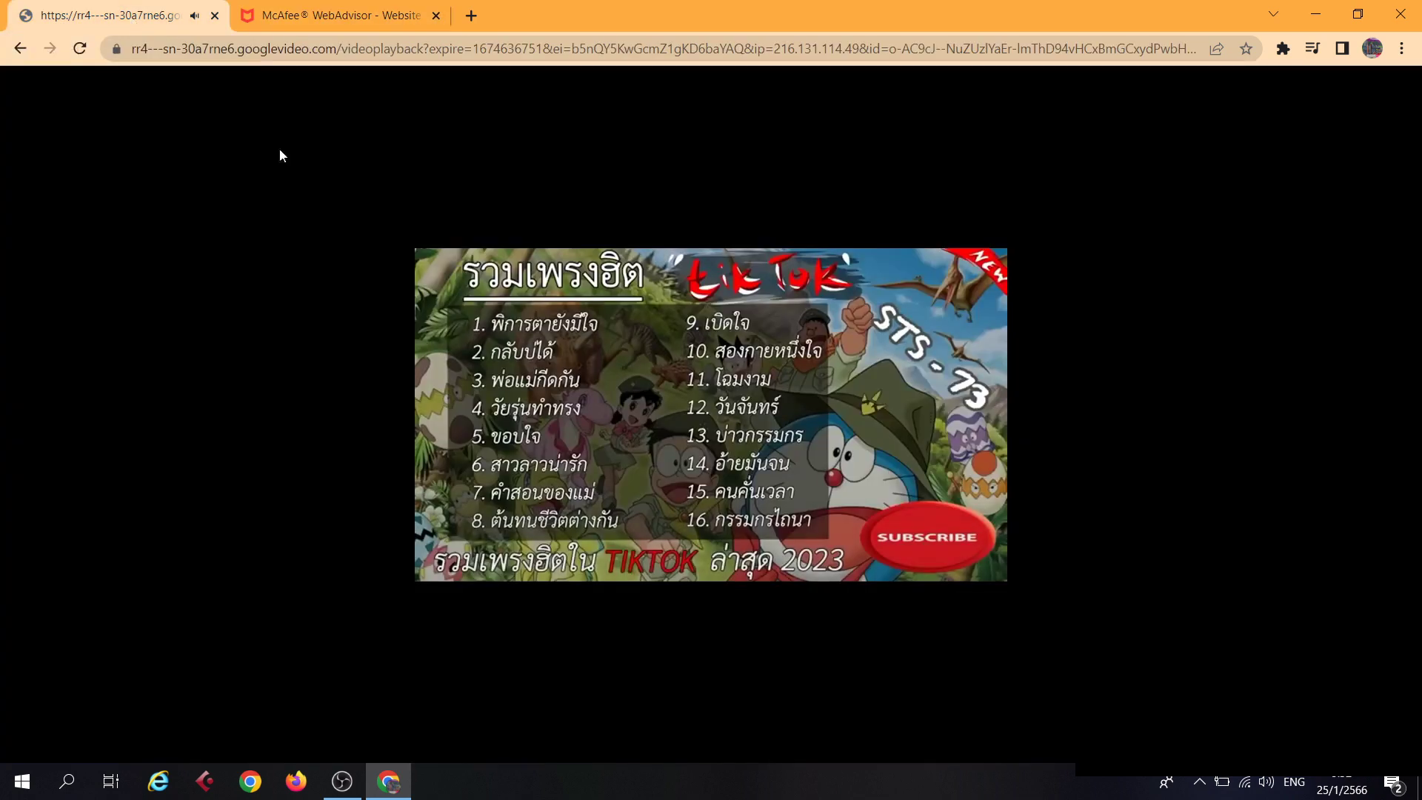
left_click(333, 15)
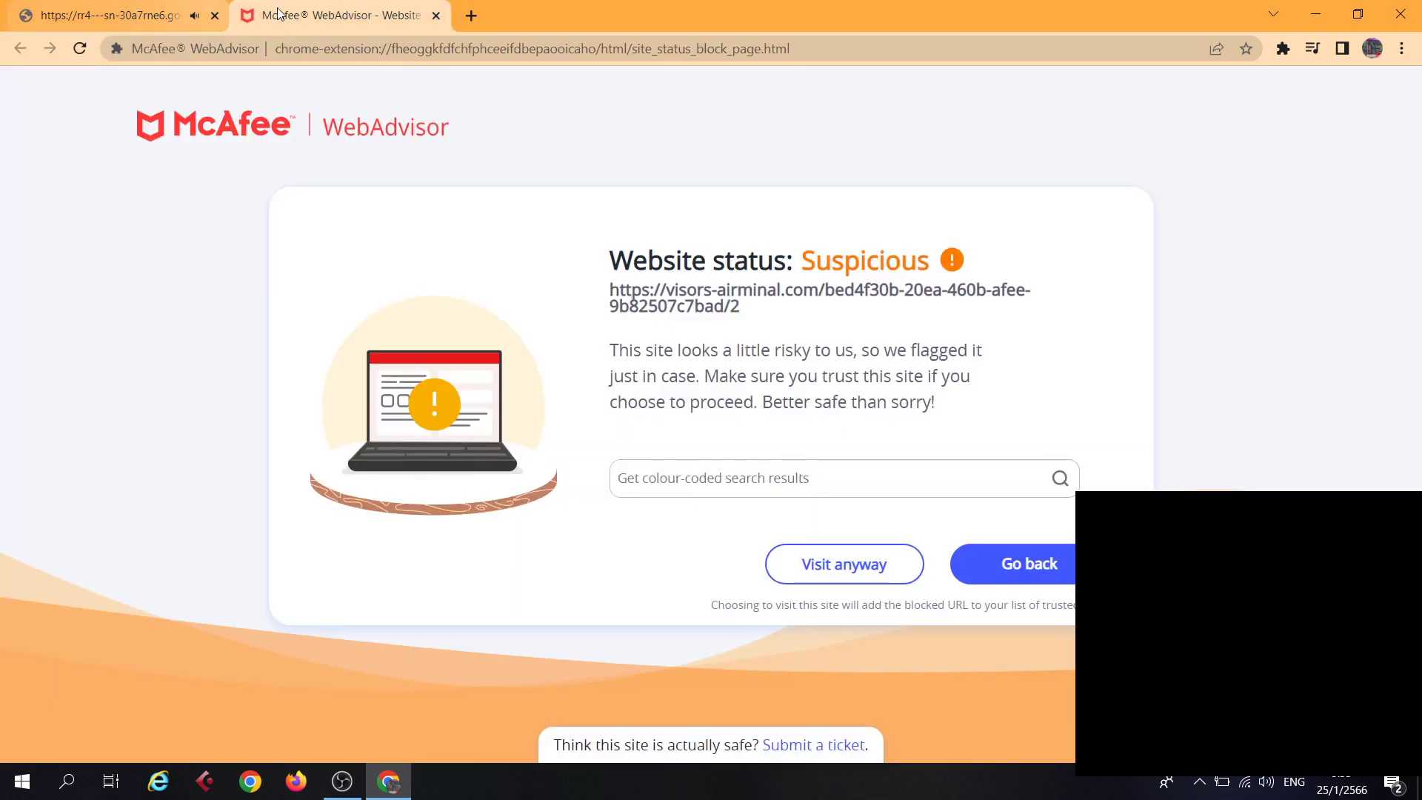
left_click(437, 16)
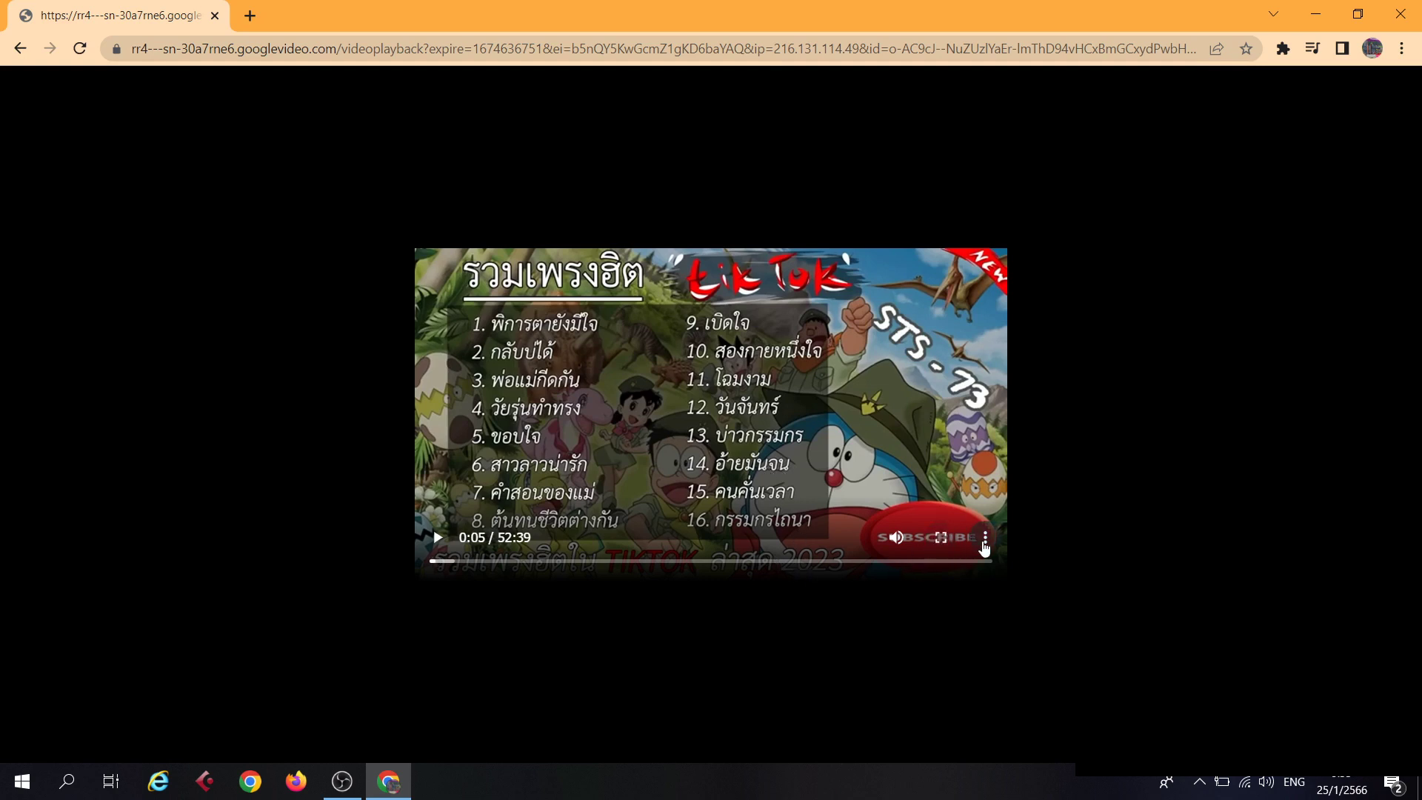
left_click(985, 541)
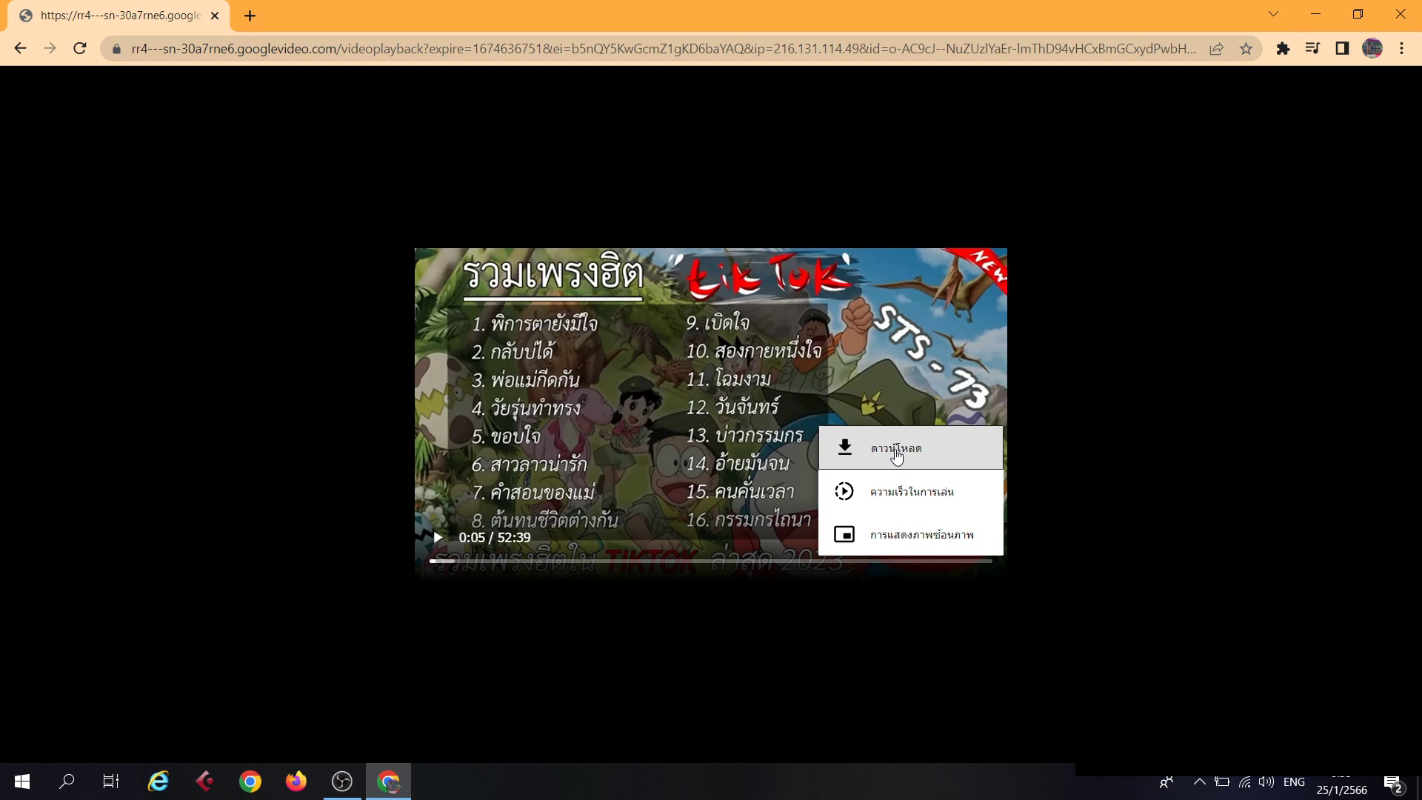
left_click(896, 448)
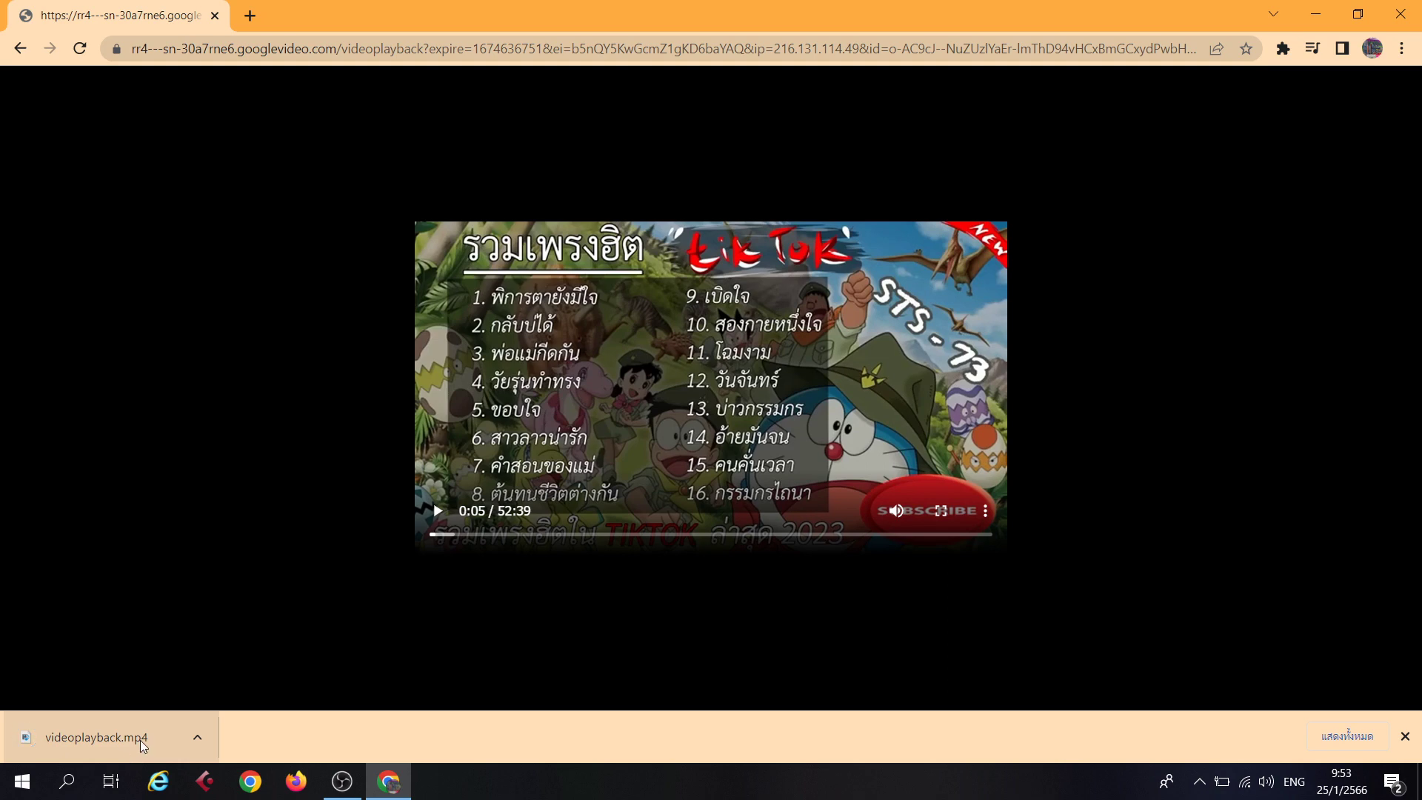
Show the newly downloaded videoplayback.mp4 in its folder from the browser's full download list.
left_click(1336, 737)
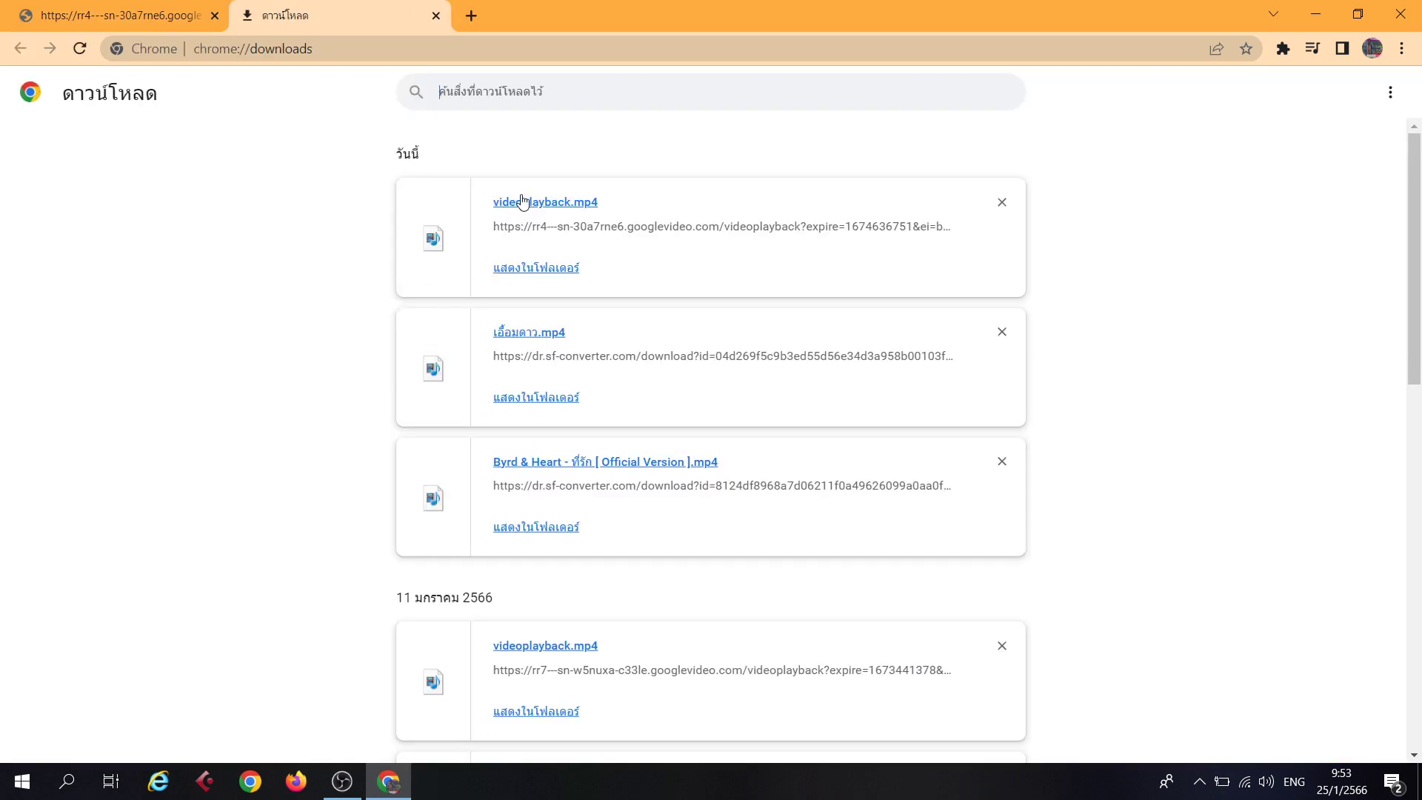
left_click(530, 269)
scroll(541, 567, "down", 2)
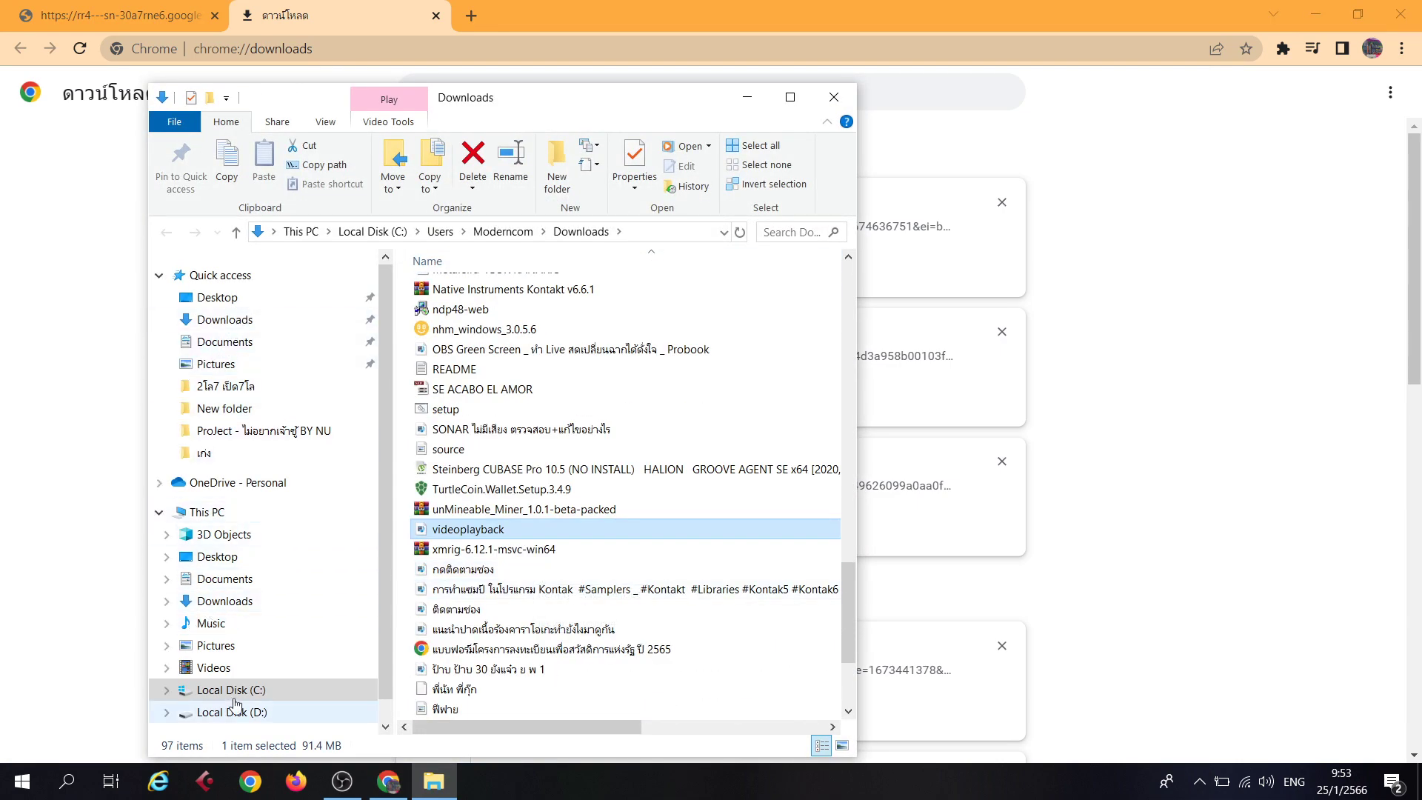
scroll(490, 432, "up", 10)
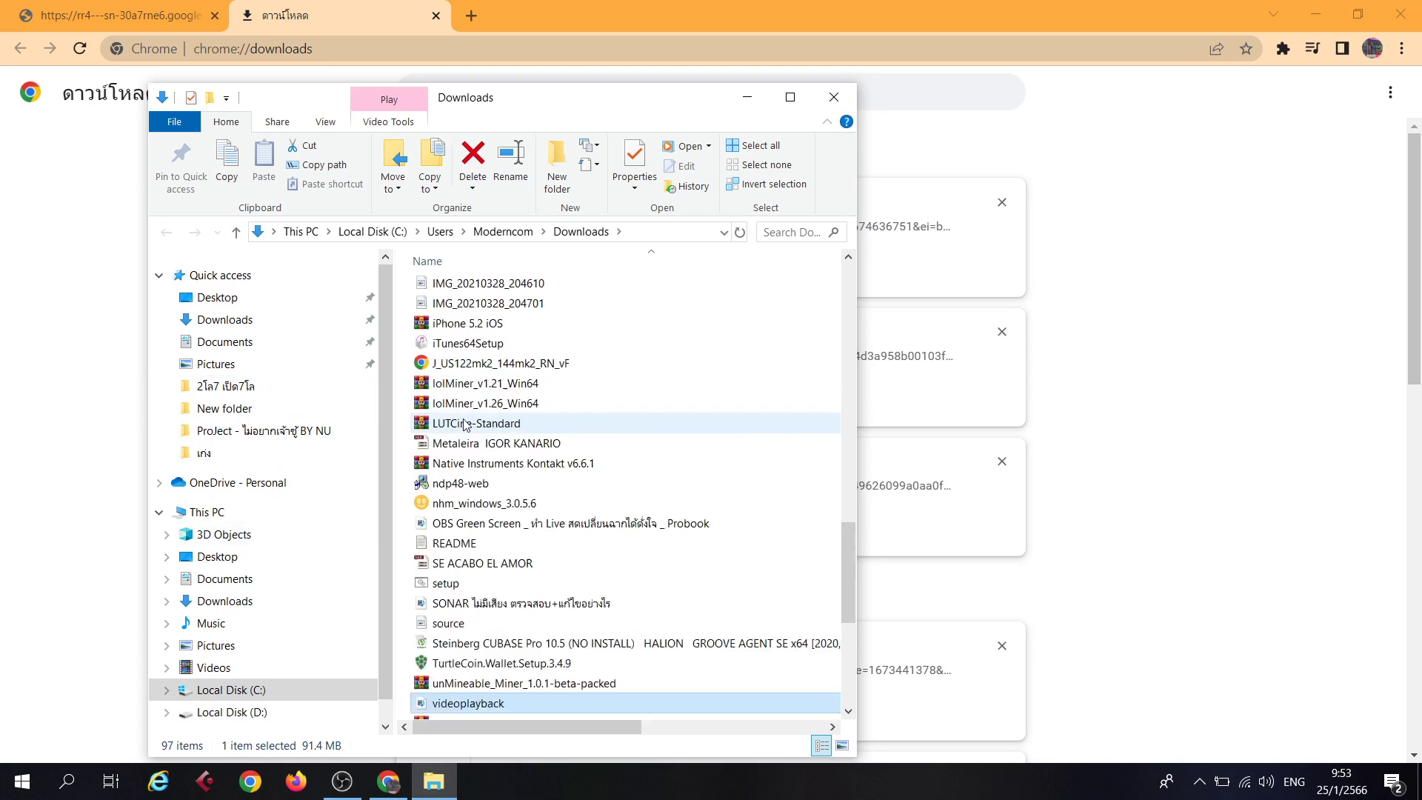
Open the Downloads folder in icon view, maximize its window and locate the videoplayback file.
left_click(231, 320)
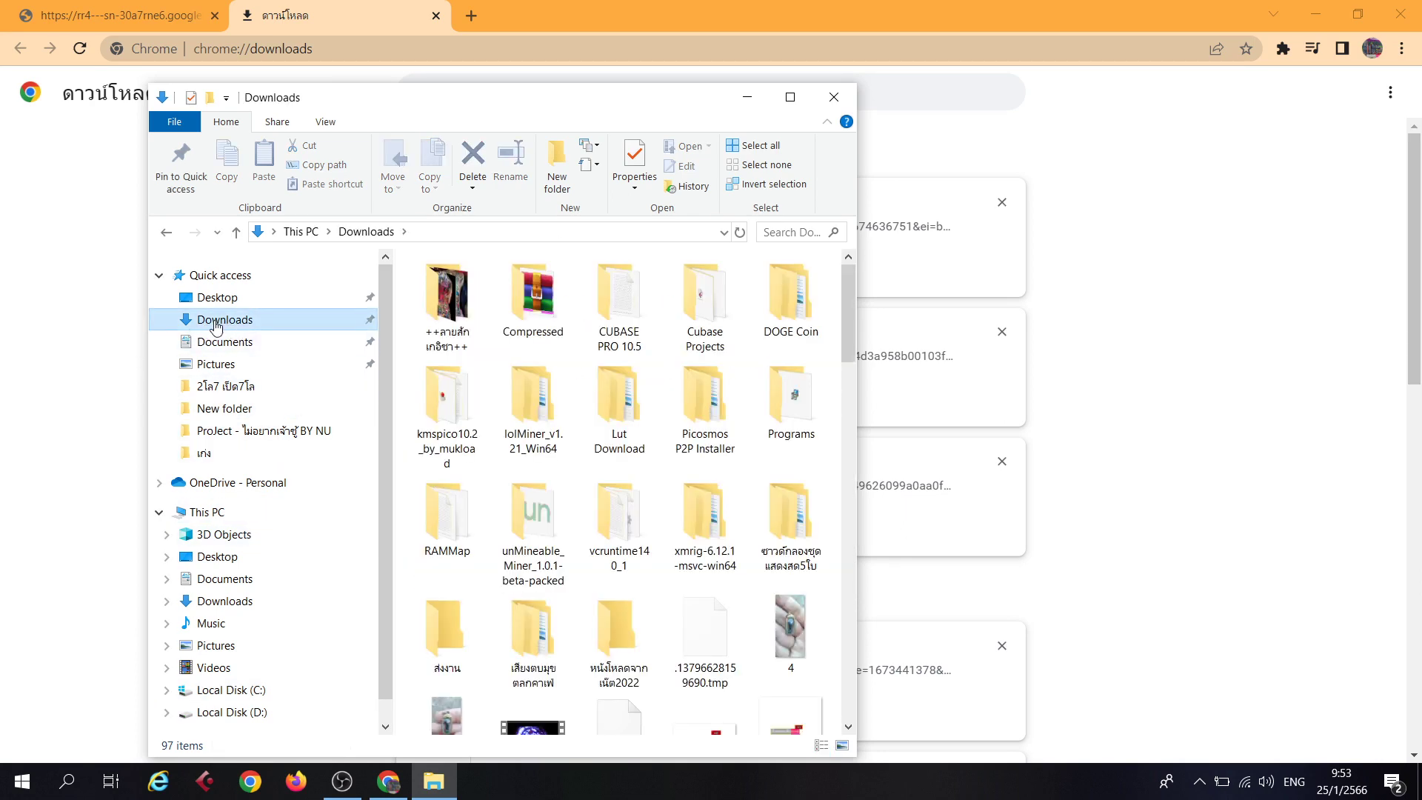
scroll(578, 532, "down", 5)
scroll(579, 532, "down", 10)
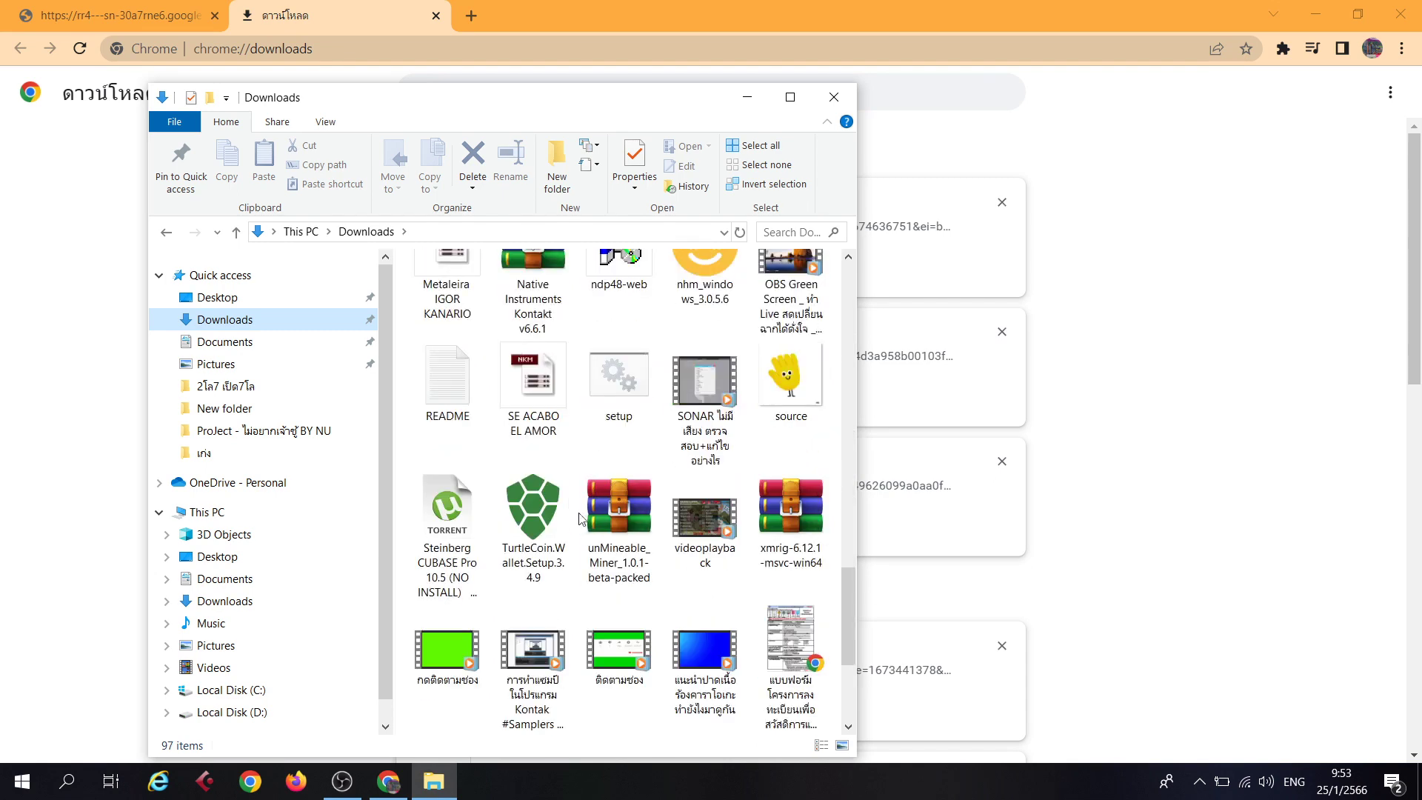
left_click(789, 97)
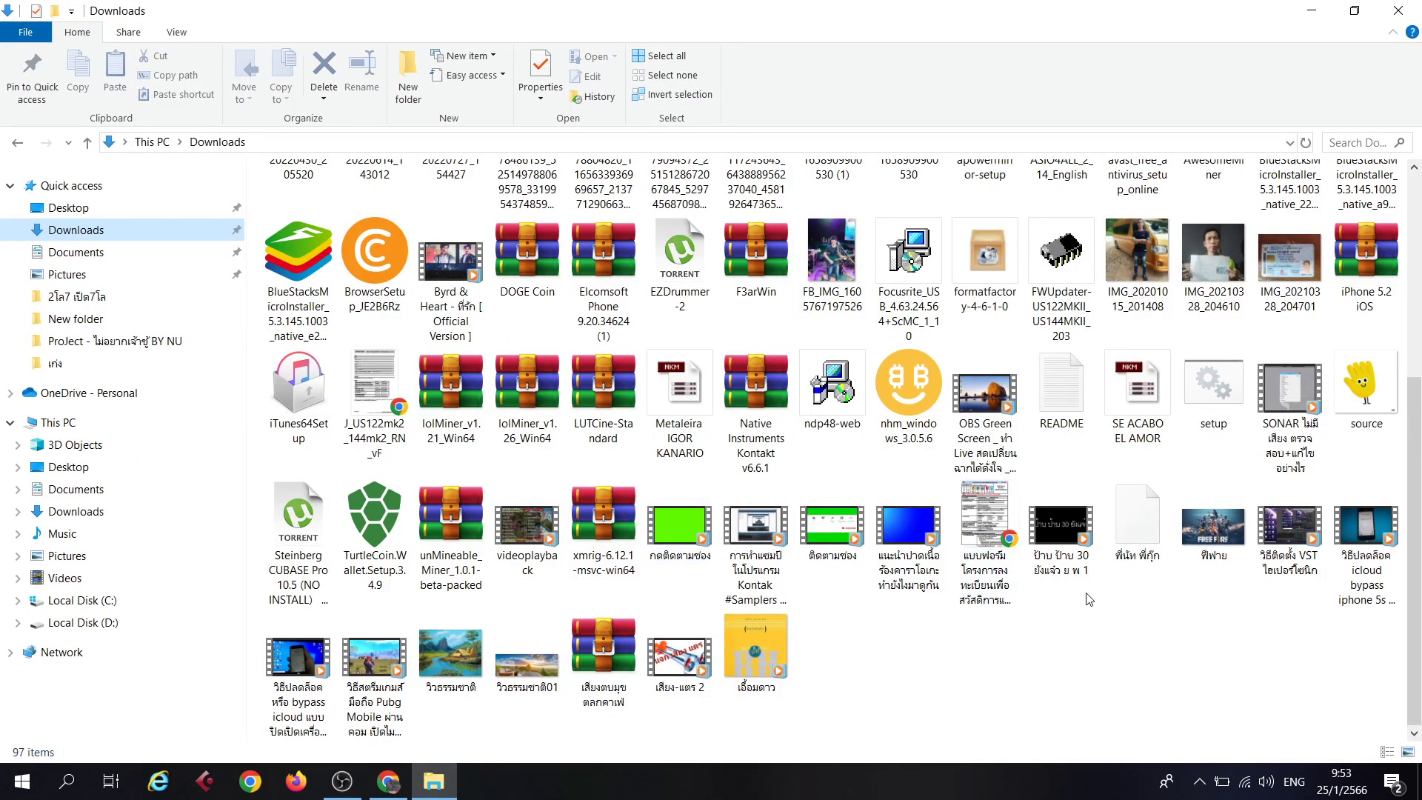
scroll(977, 518, "up", 5)
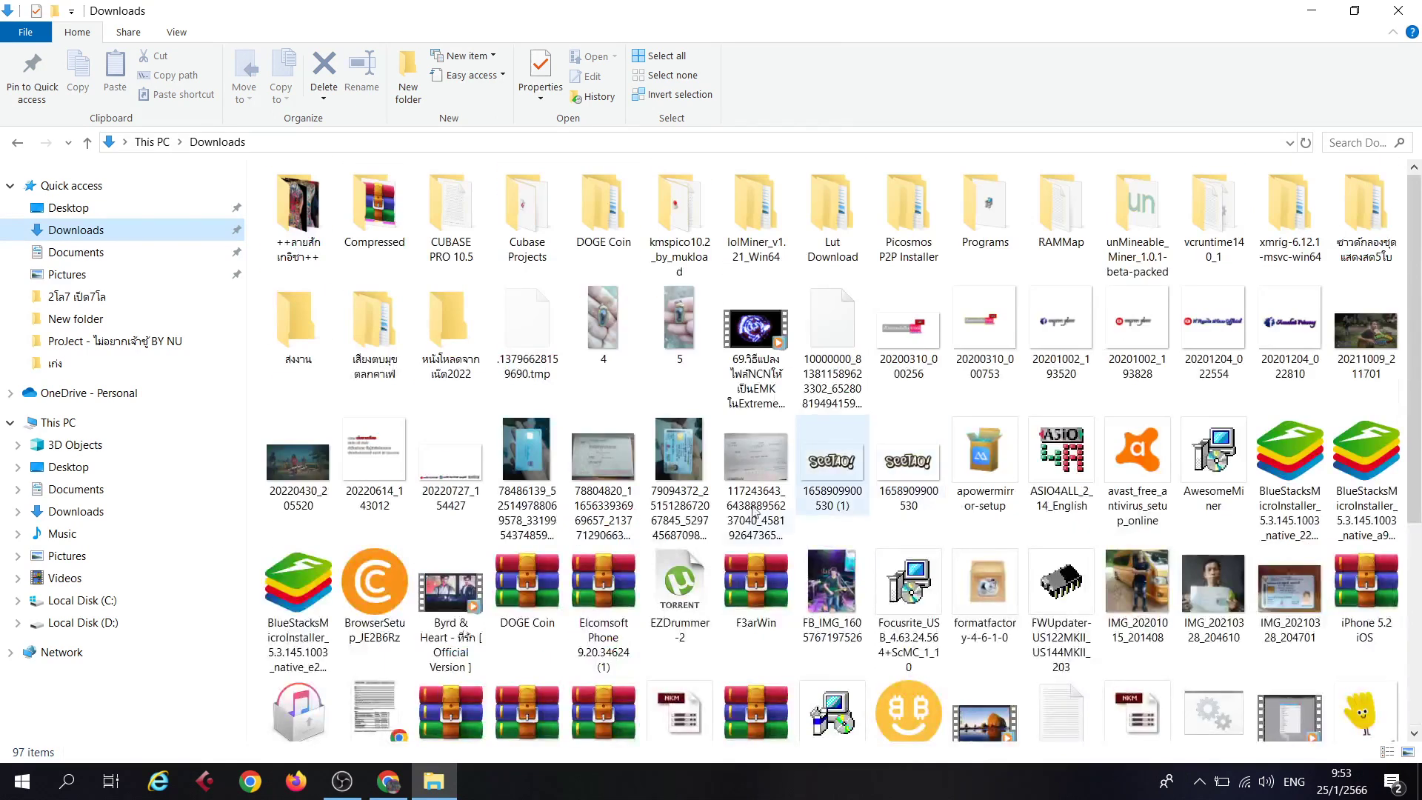
scroll(941, 476, "down", 4)
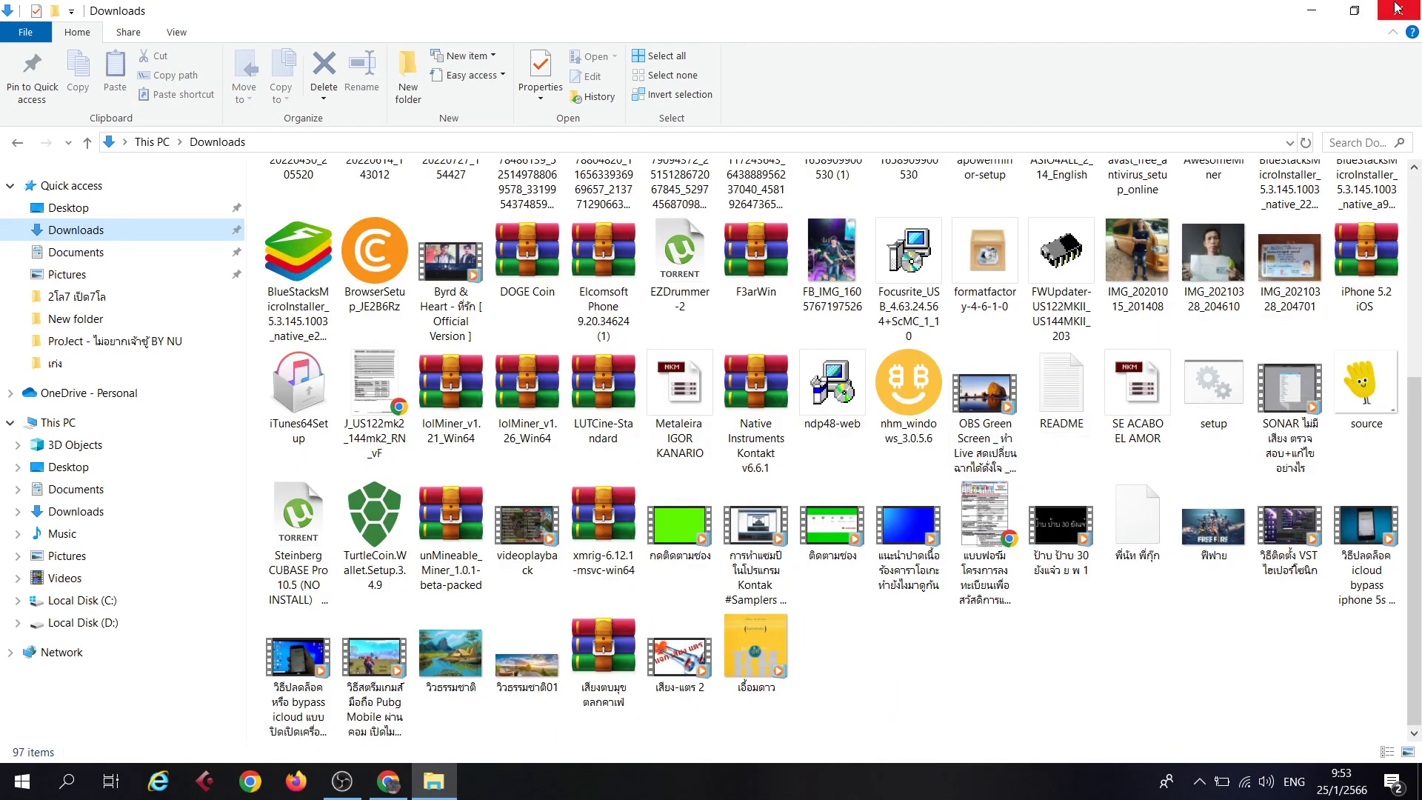
Rename the videoplayback file in Downloads as เพลงฟัง.
left_click(521, 554)
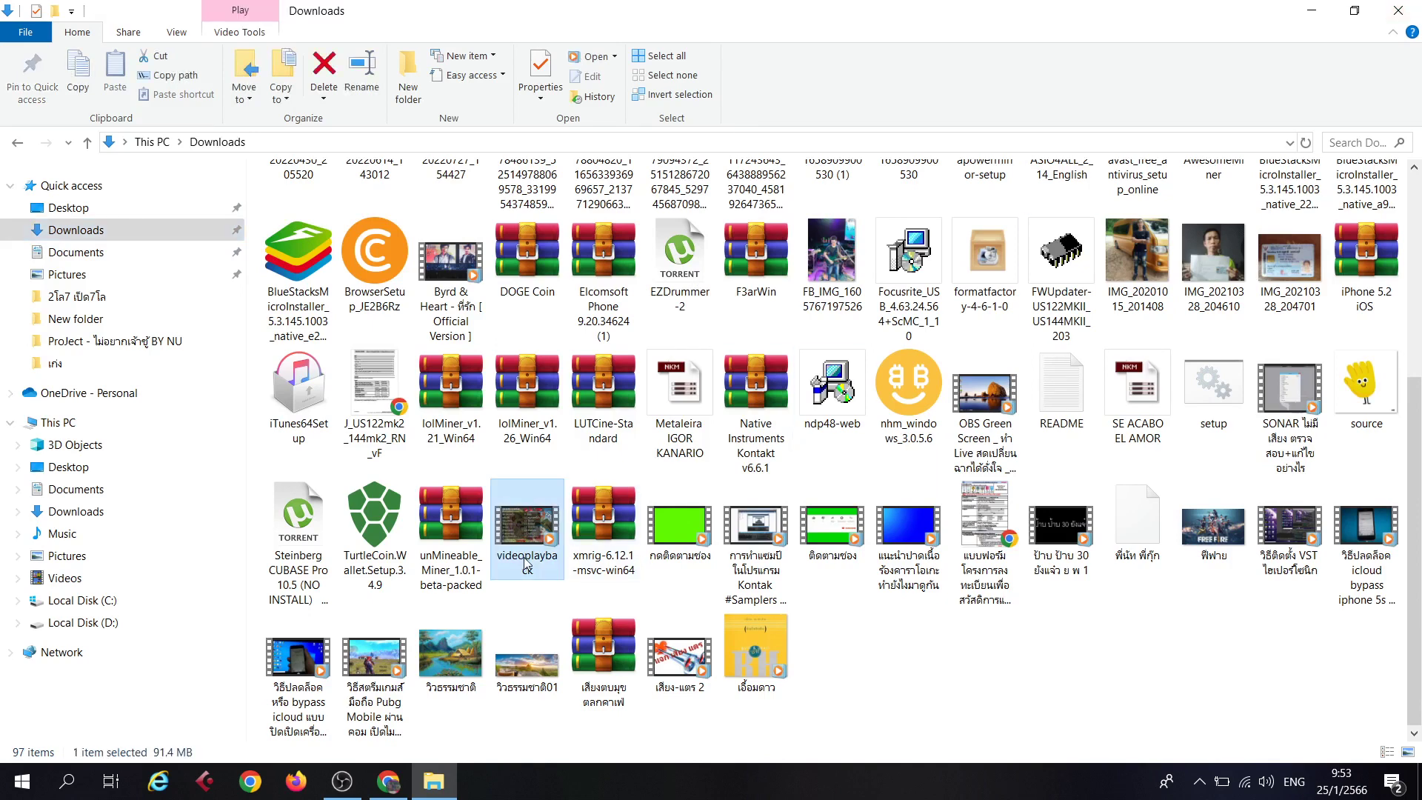
left_click(543, 565)
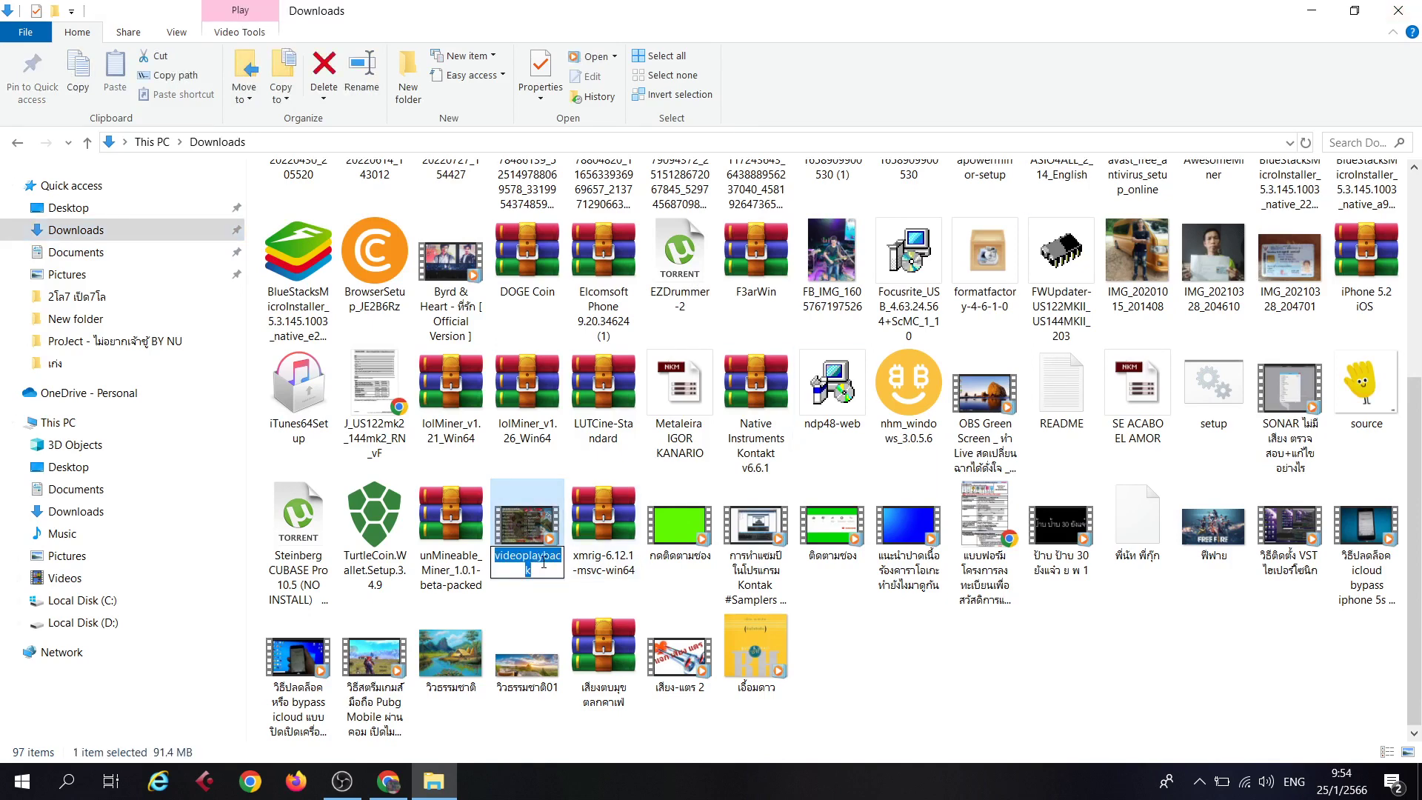
type("g")
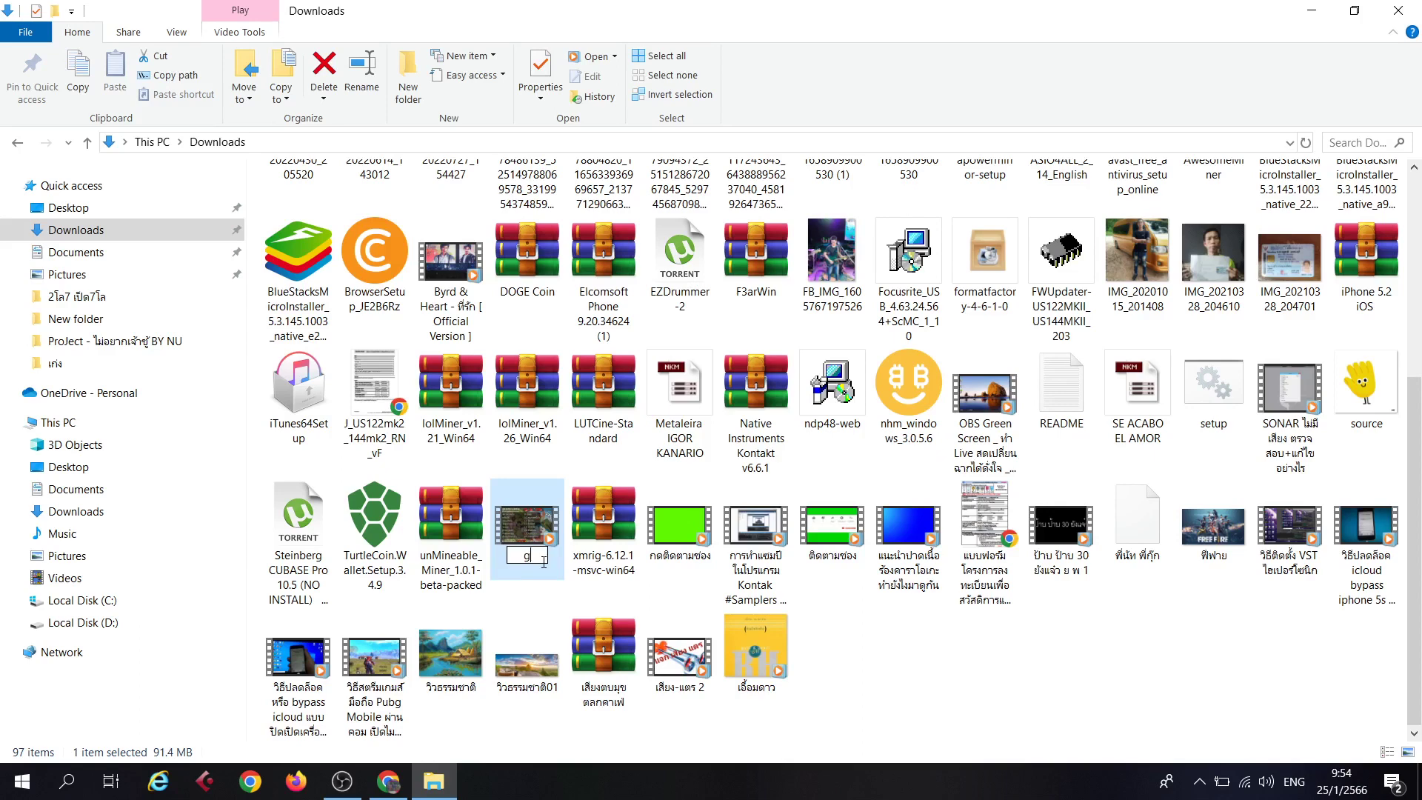
key("BackSpace")
type("เพลงฟัง")
key("Return")
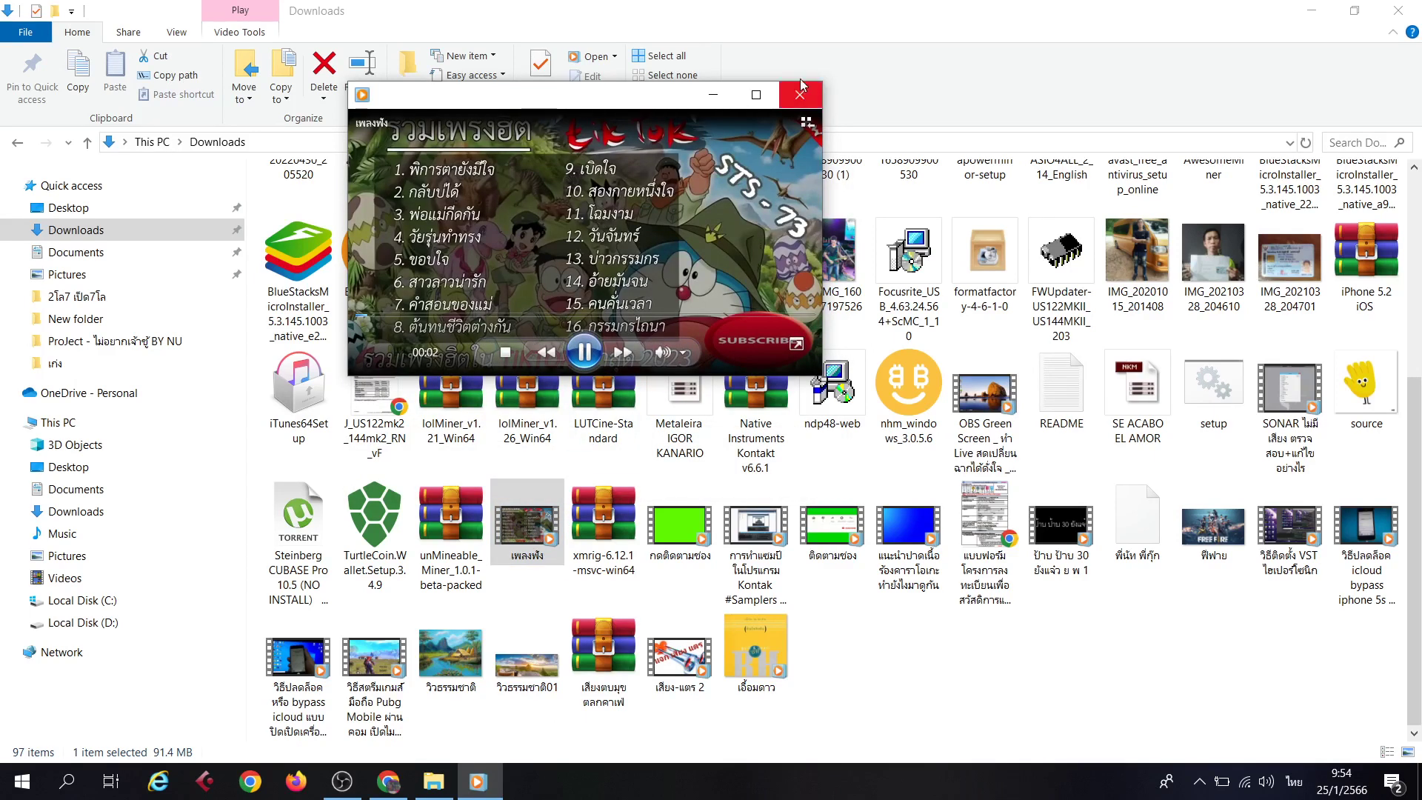
Check the playback of the เพลงฟัง video in a maximized player window and close the player.
left_click(756, 97)
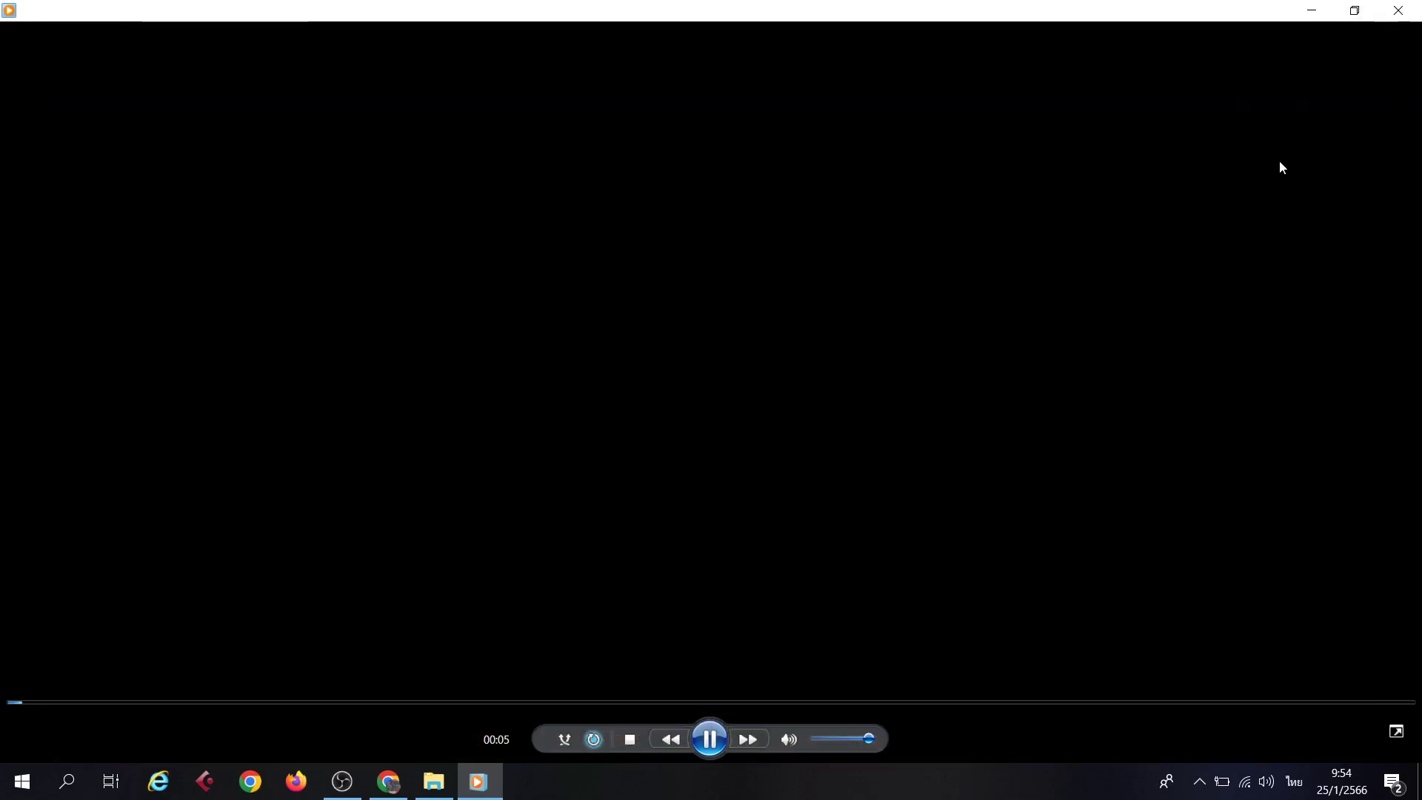
key("alt+F4")
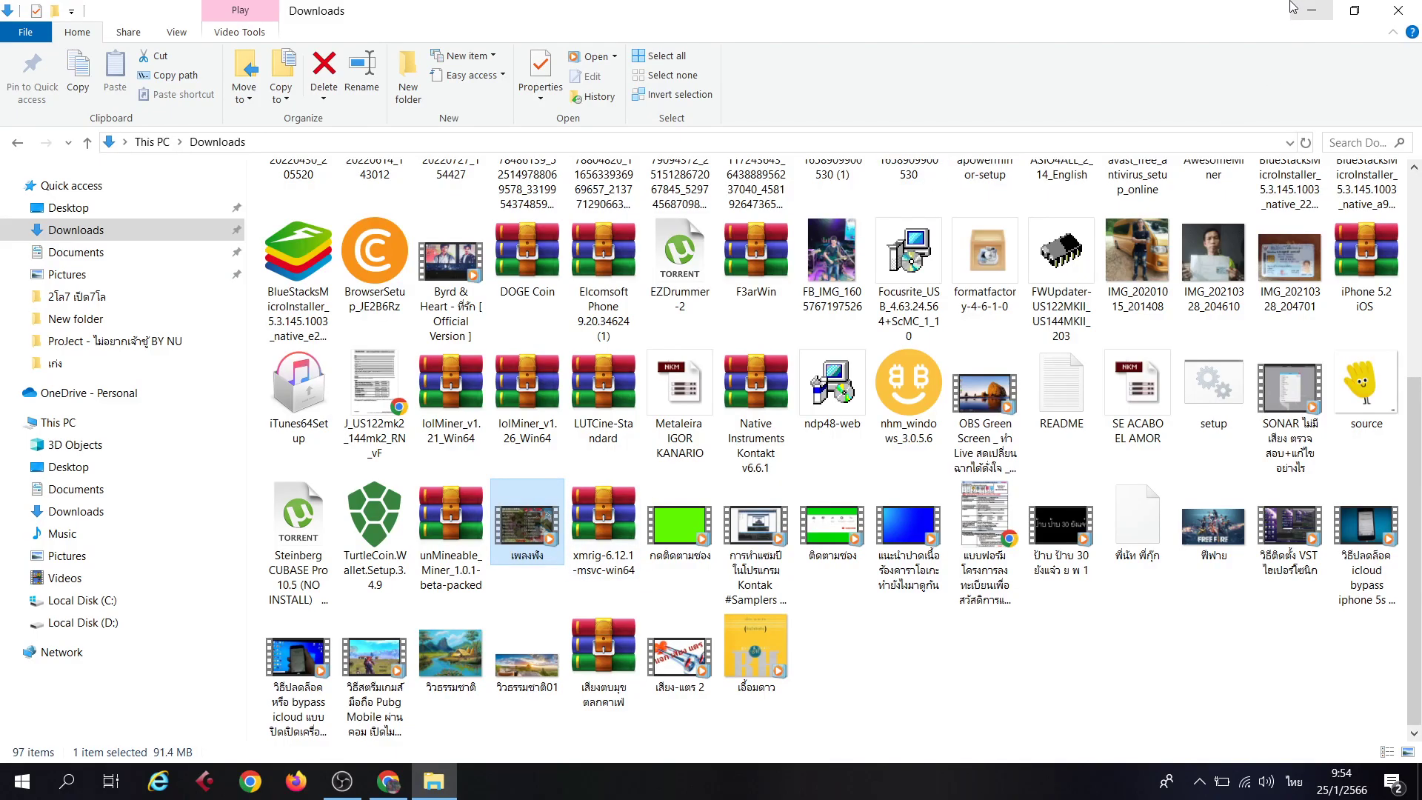
Minimize the folder and browser windows, switch to Format Factory and start a conversion to MP3.
left_click(1310, 10)
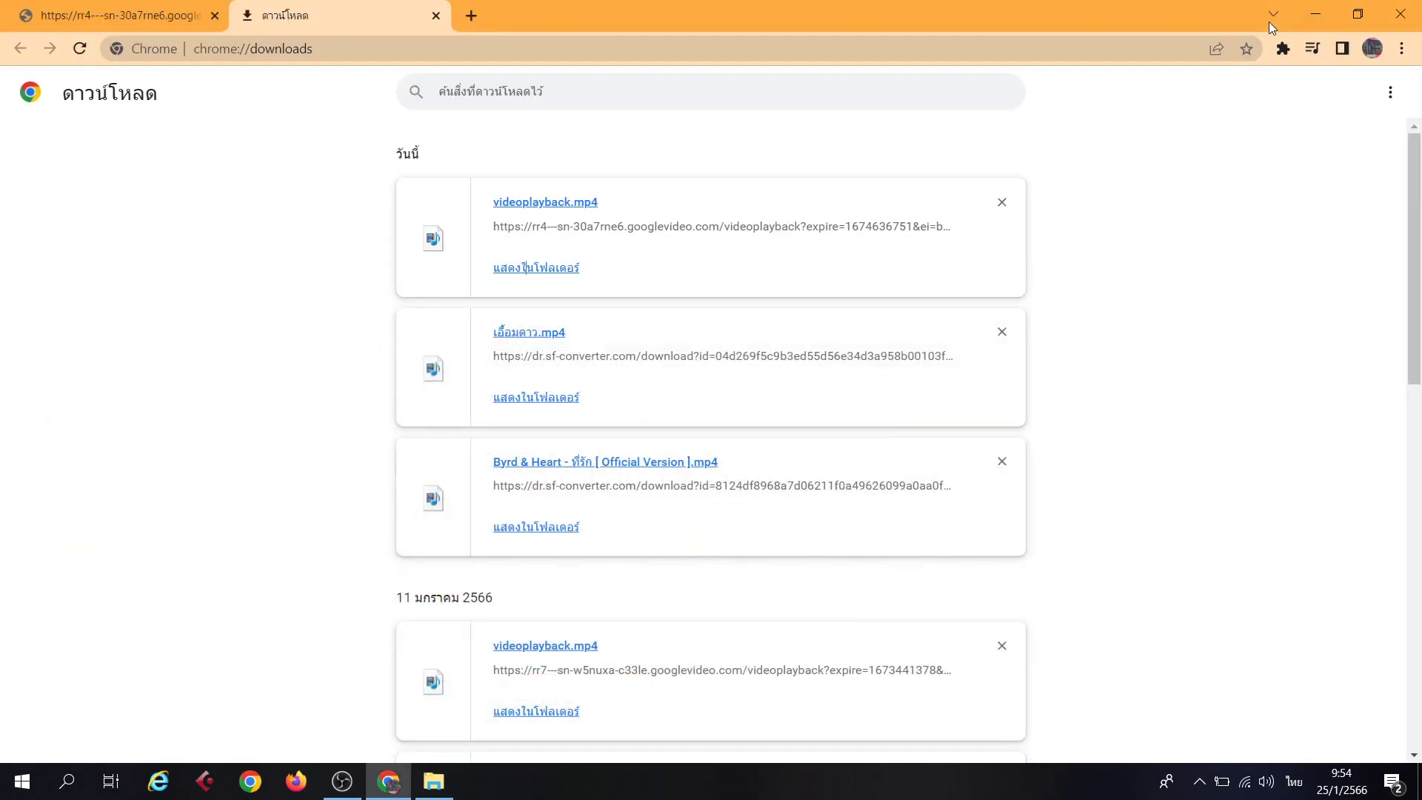
left_click(1315, 14)
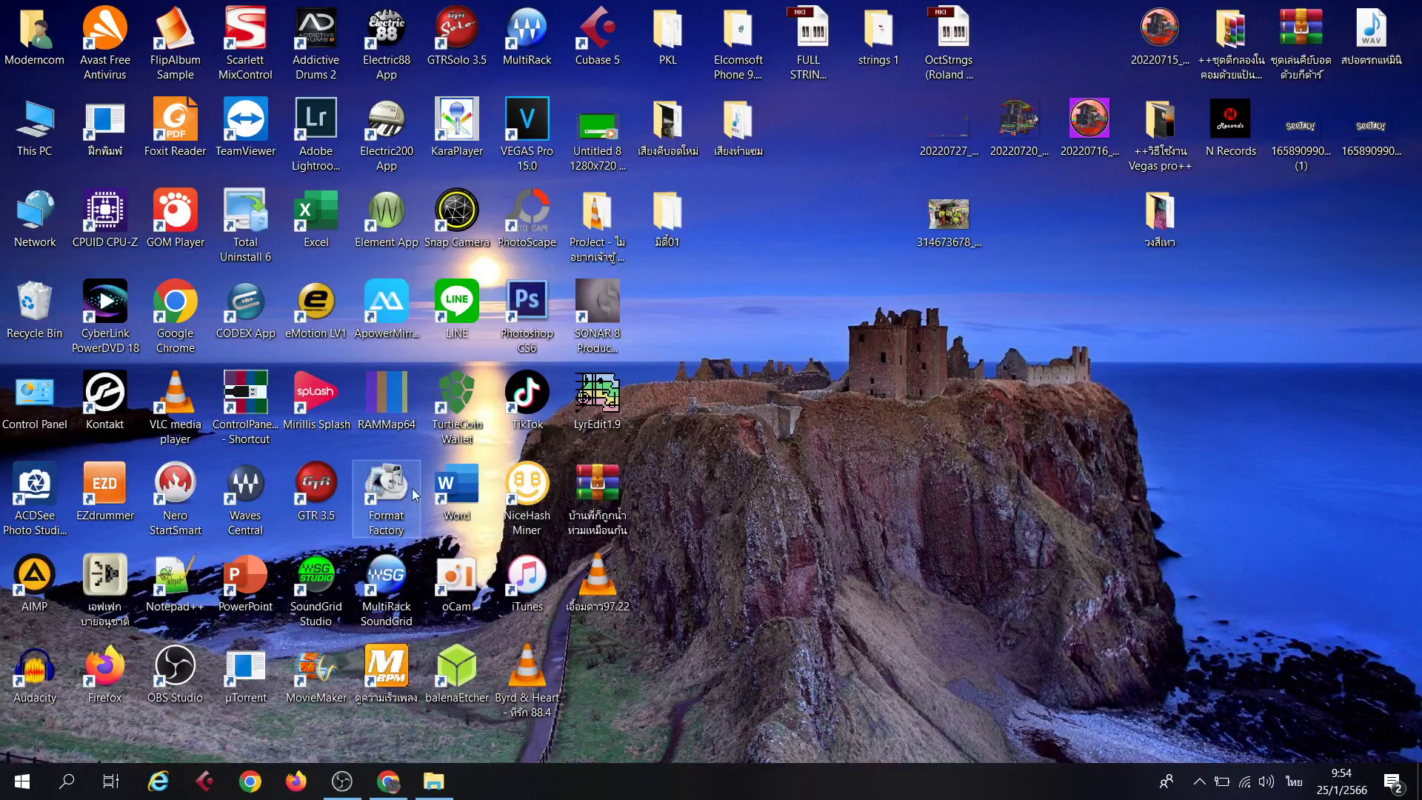
double_click(402, 542)
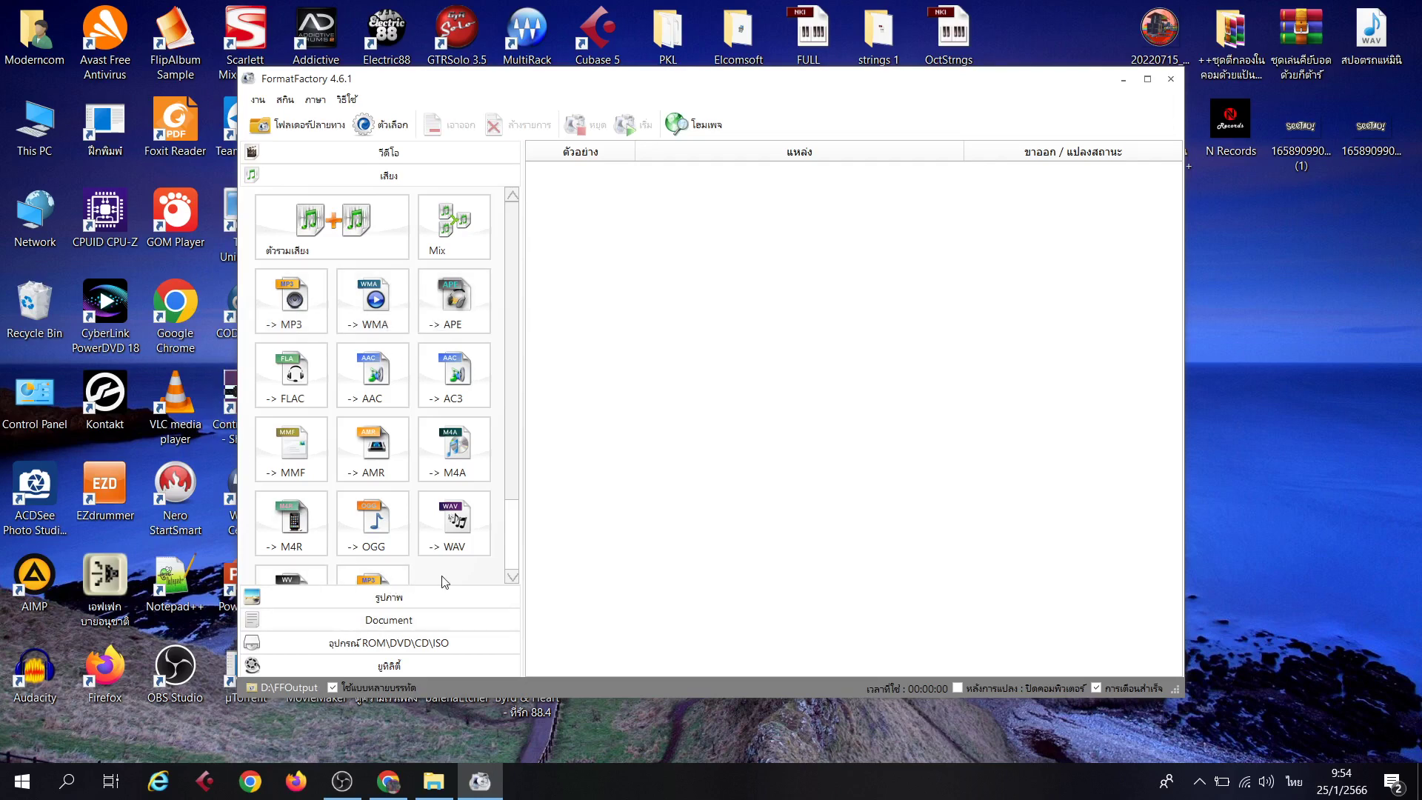
left_click(296, 302)
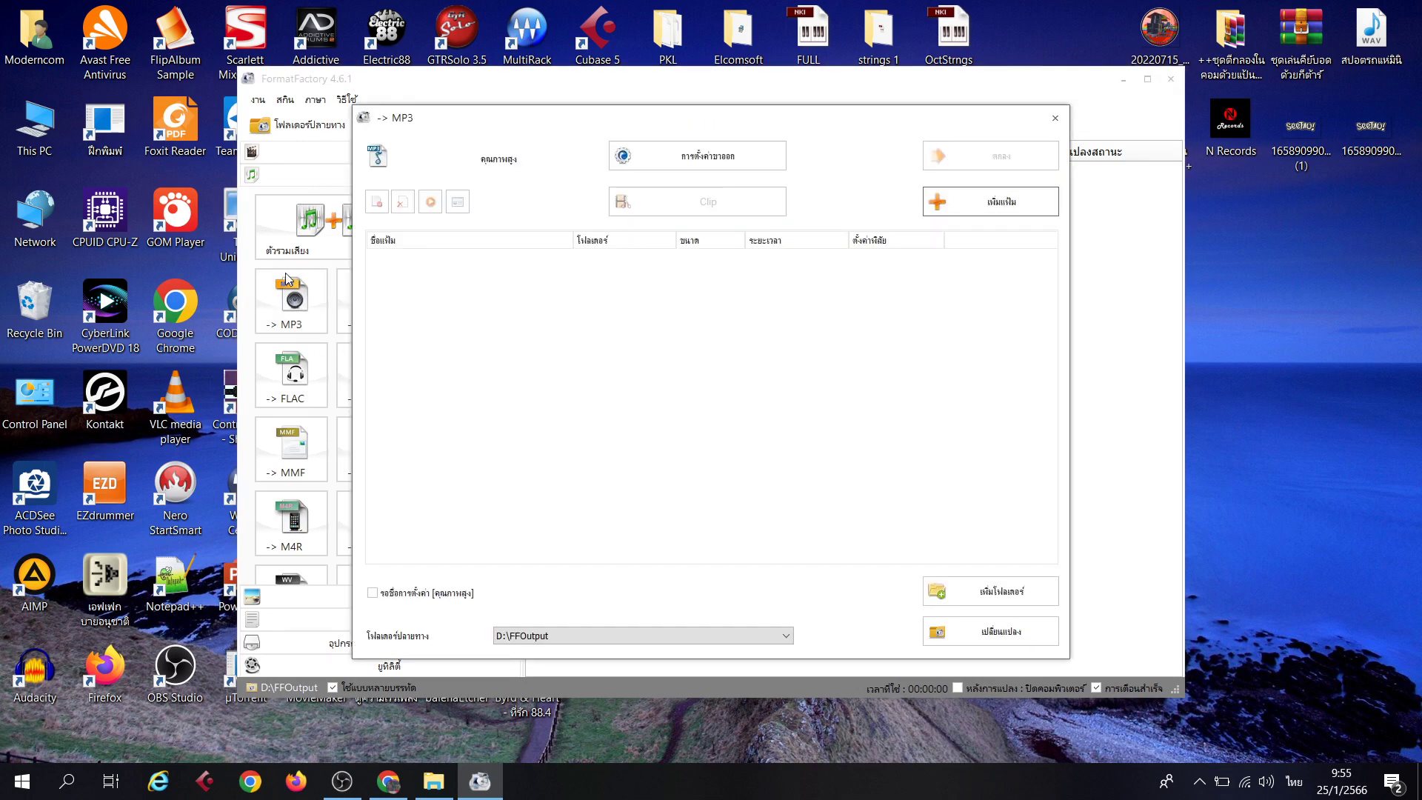
Add the เพลงฟัง video from the Downloads folder to the MP3 conversion file list.
left_click(993, 210)
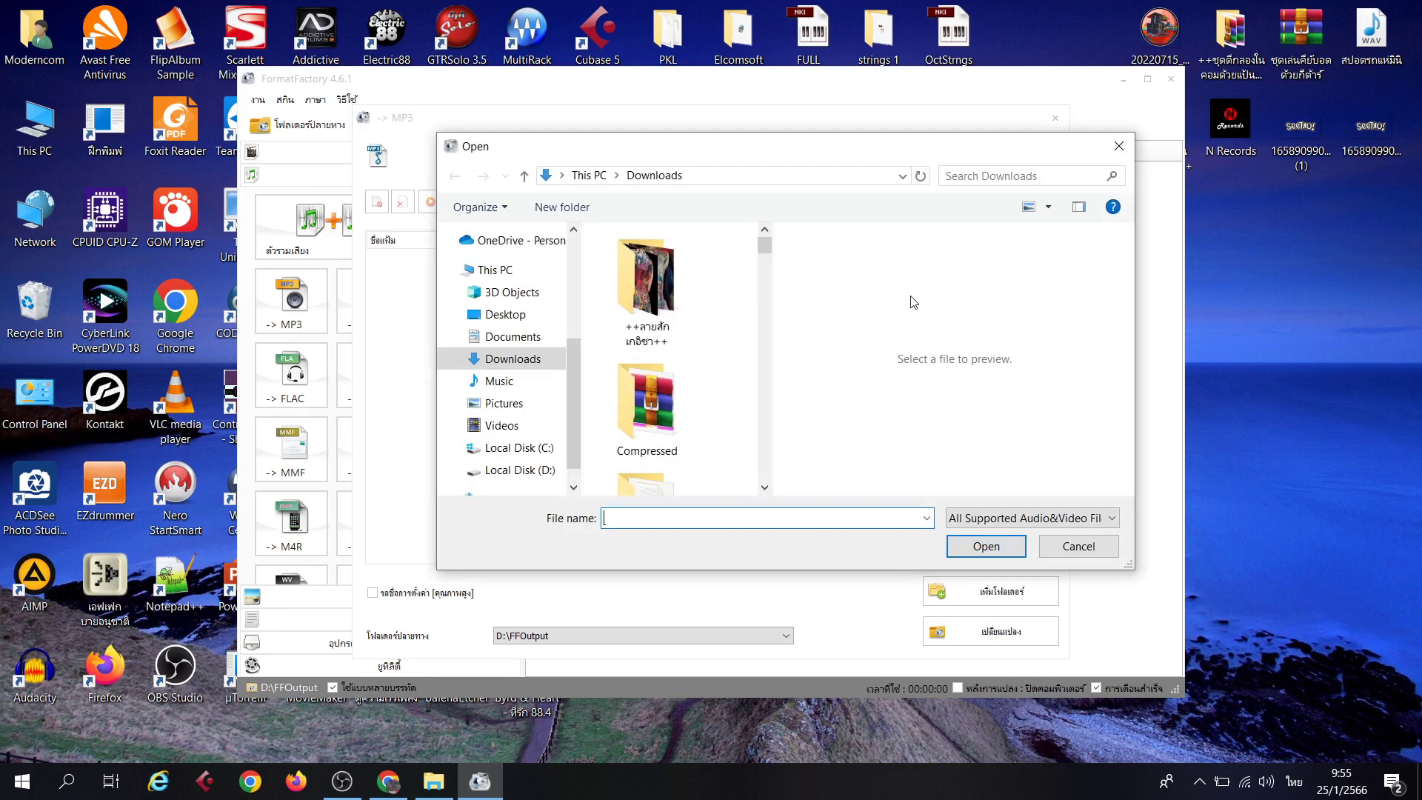
left_click(509, 359)
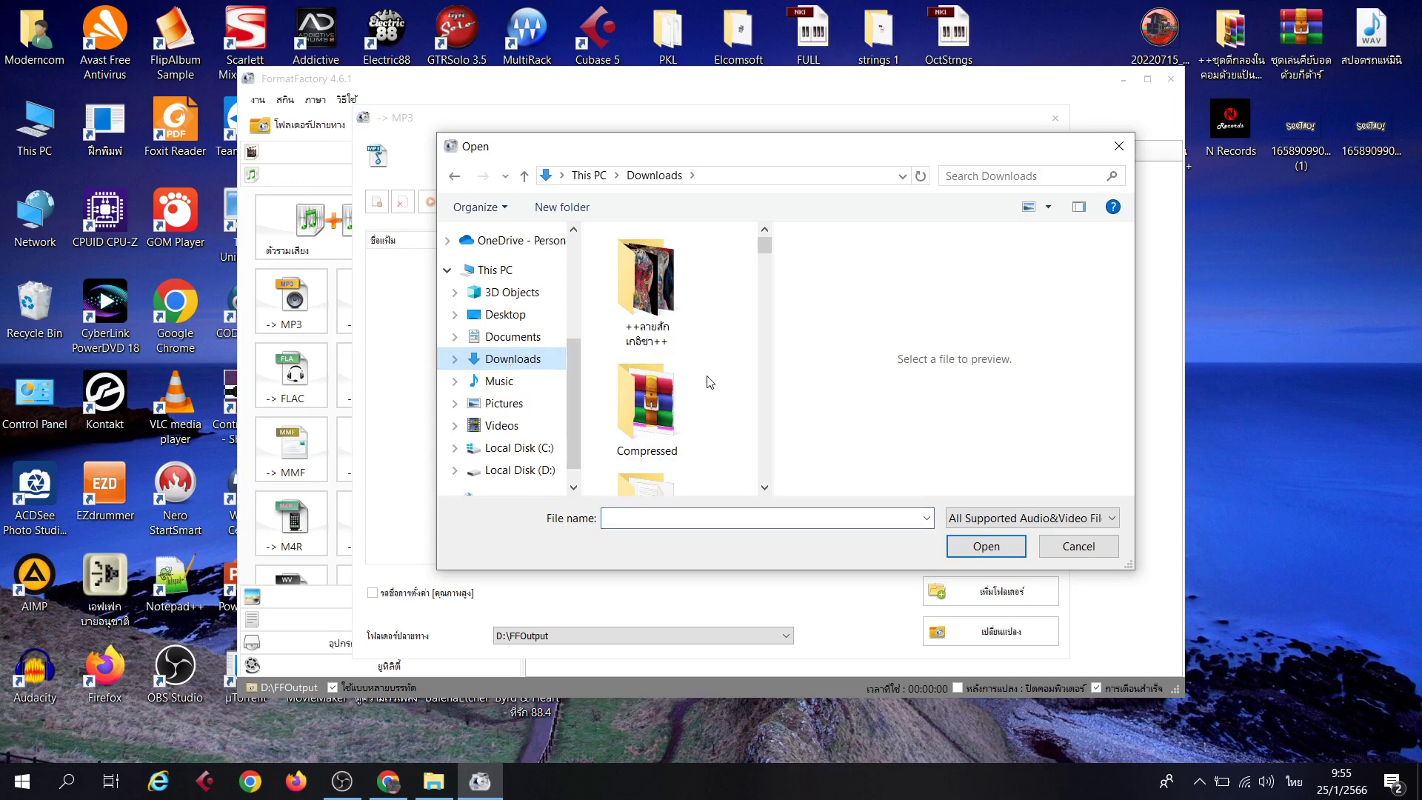
left_click_drag(766, 250, 768, 485)
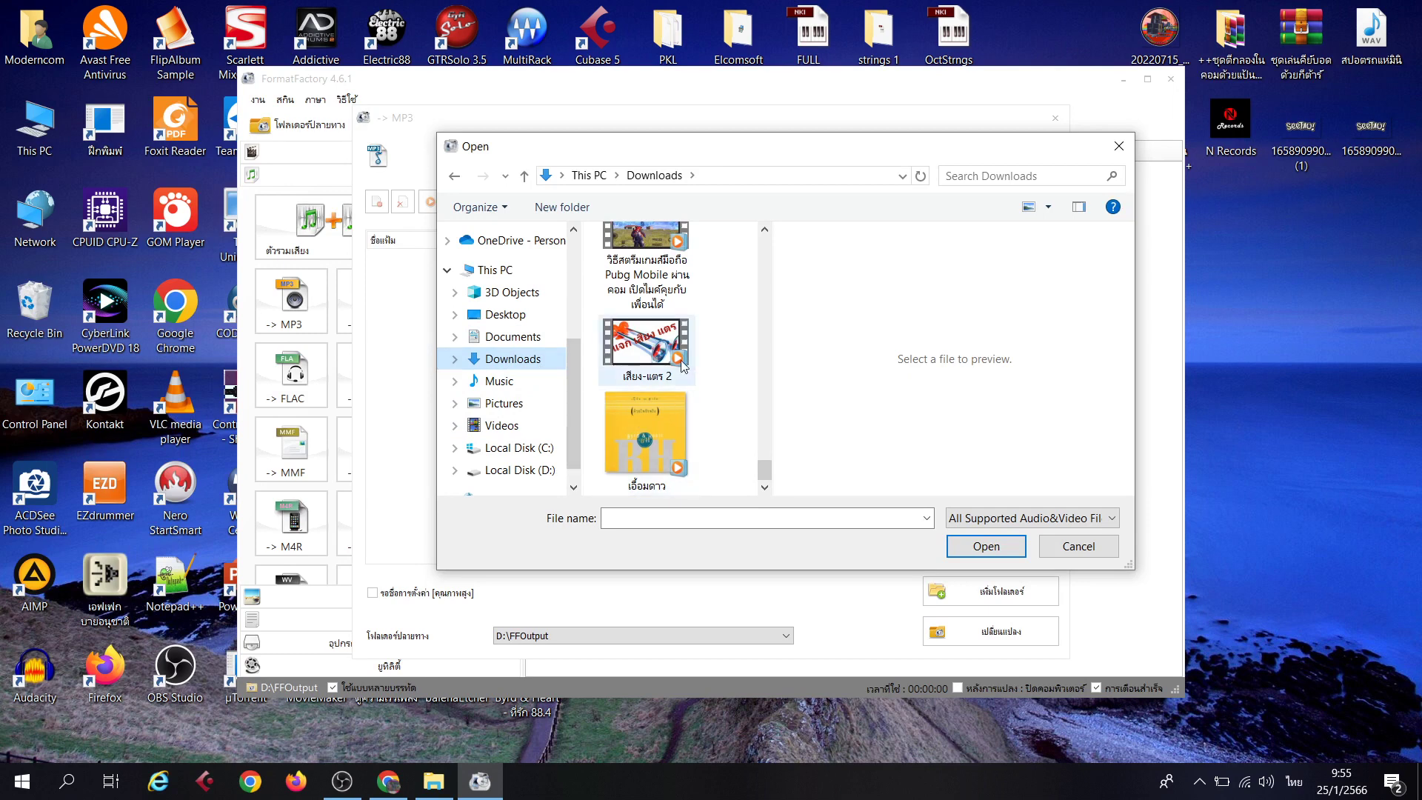
scroll(675, 365, "up", 3)
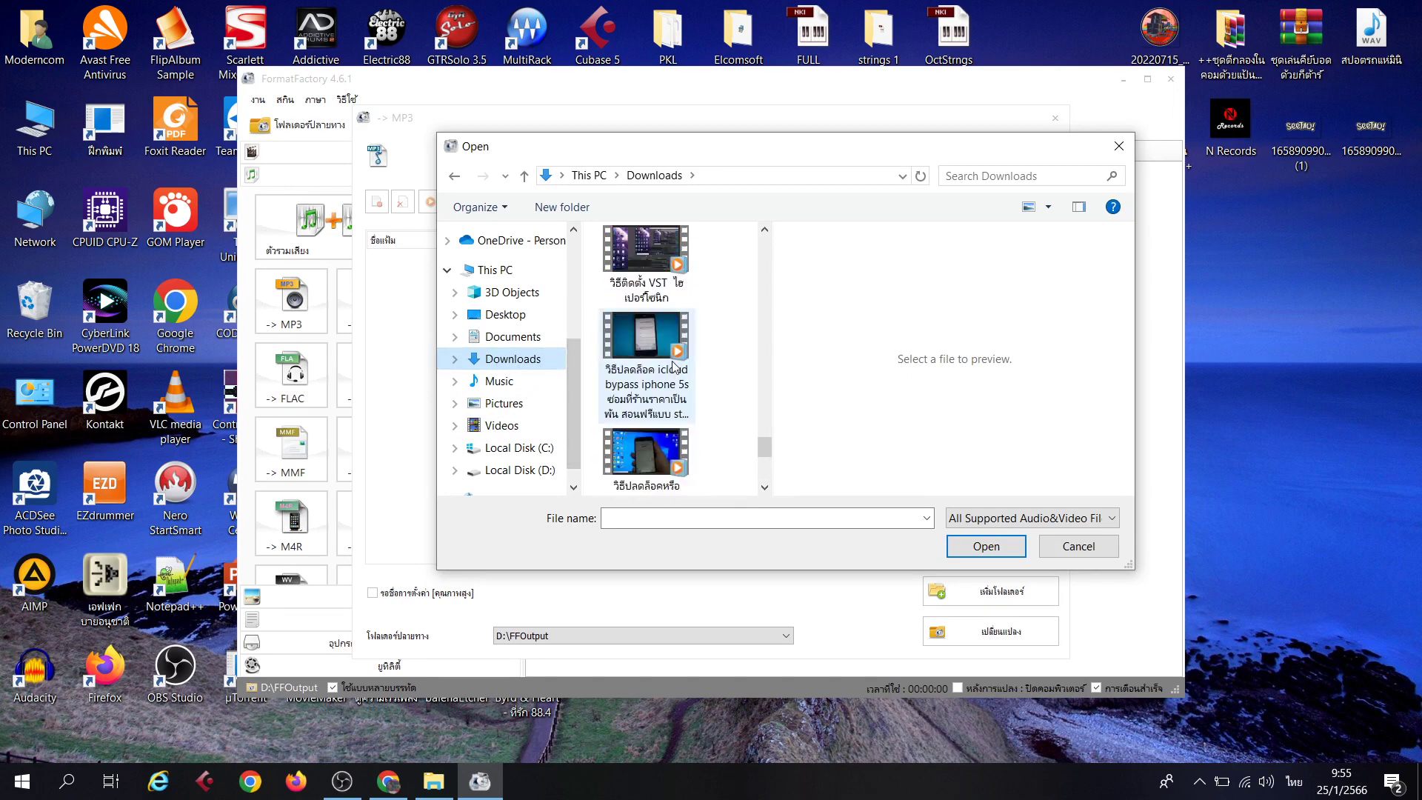
scroll(646, 387, "down", 2)
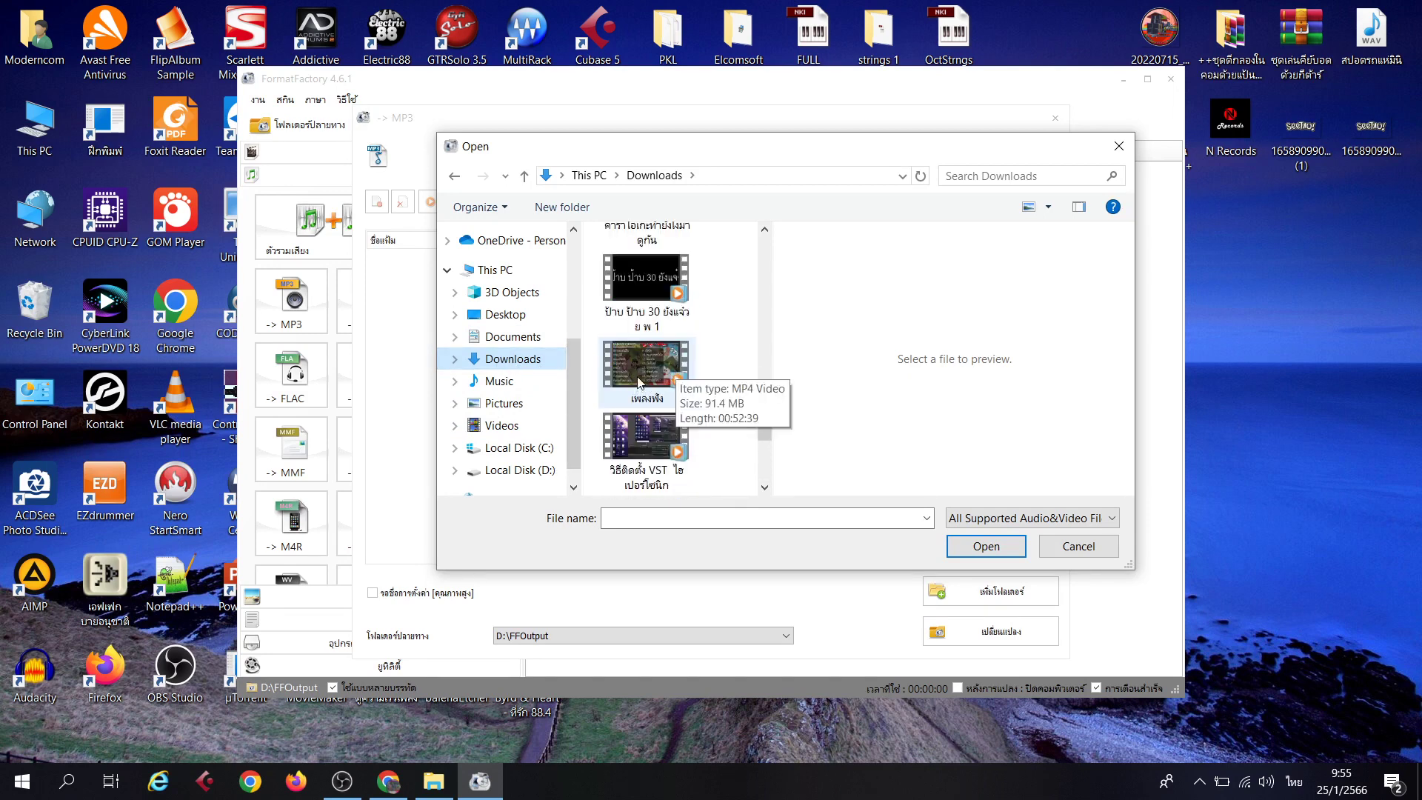
left_click(640, 383)
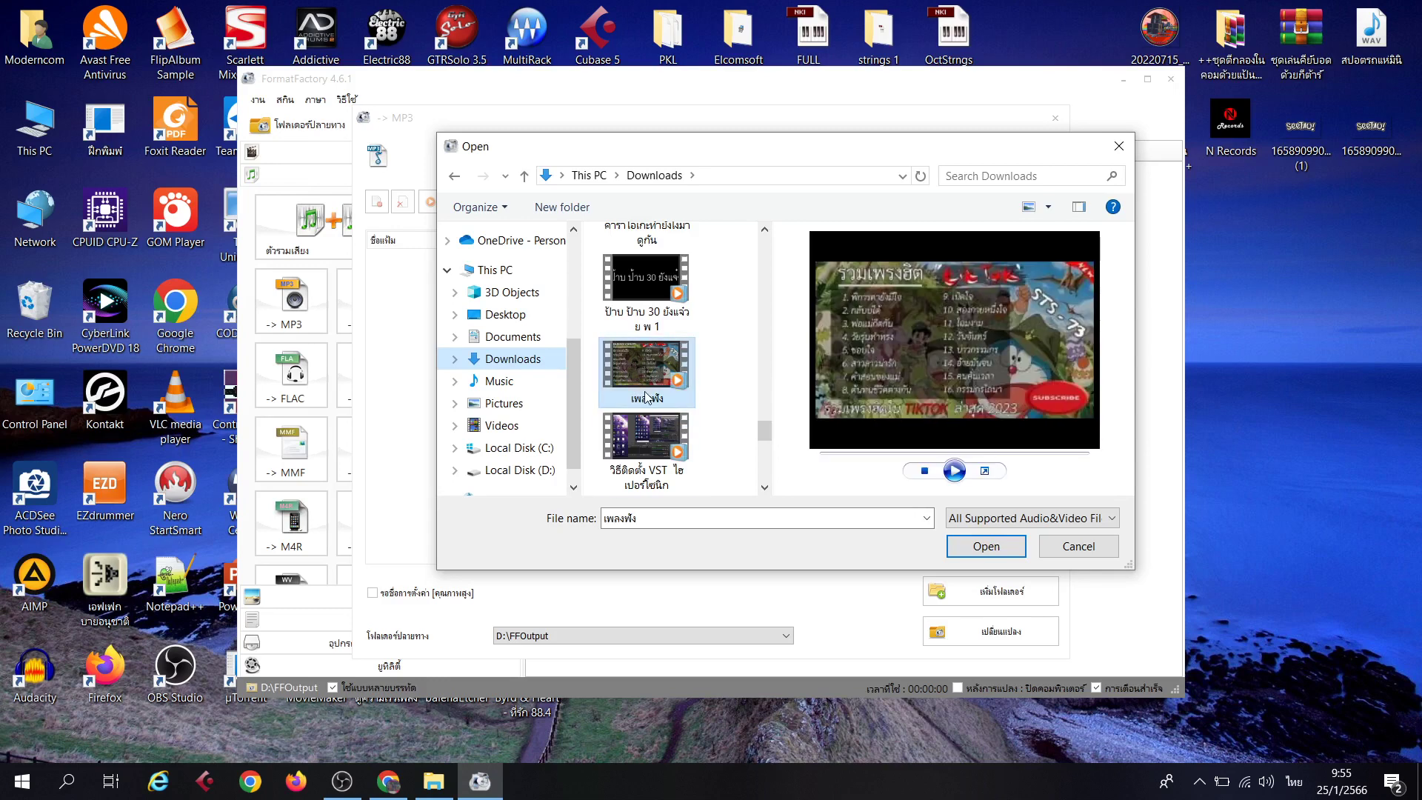
left_click(974, 548)
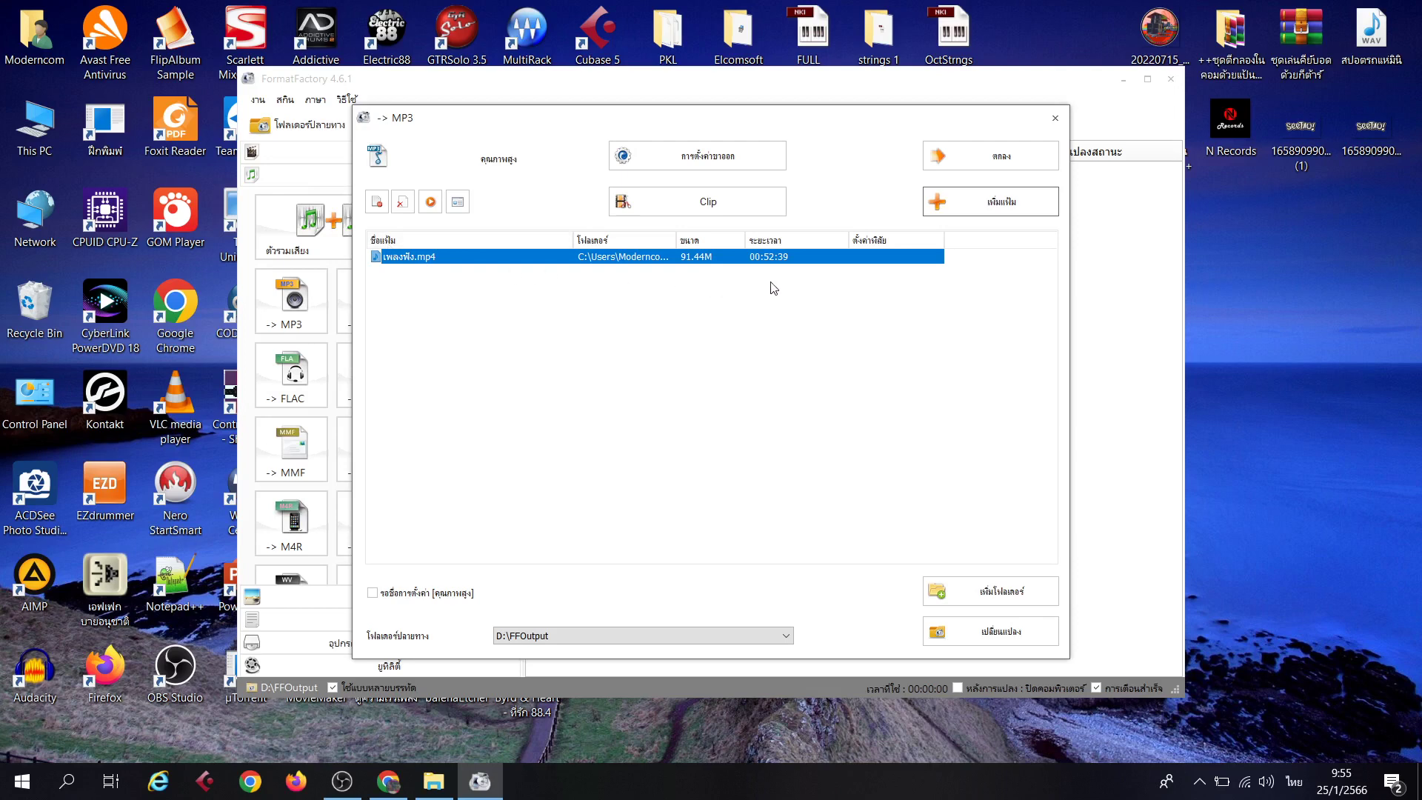
Accept the MP3 task for เพลงฟัง.mp4 with D:\FFOutput as destination and start the conversion.
left_click(978, 161)
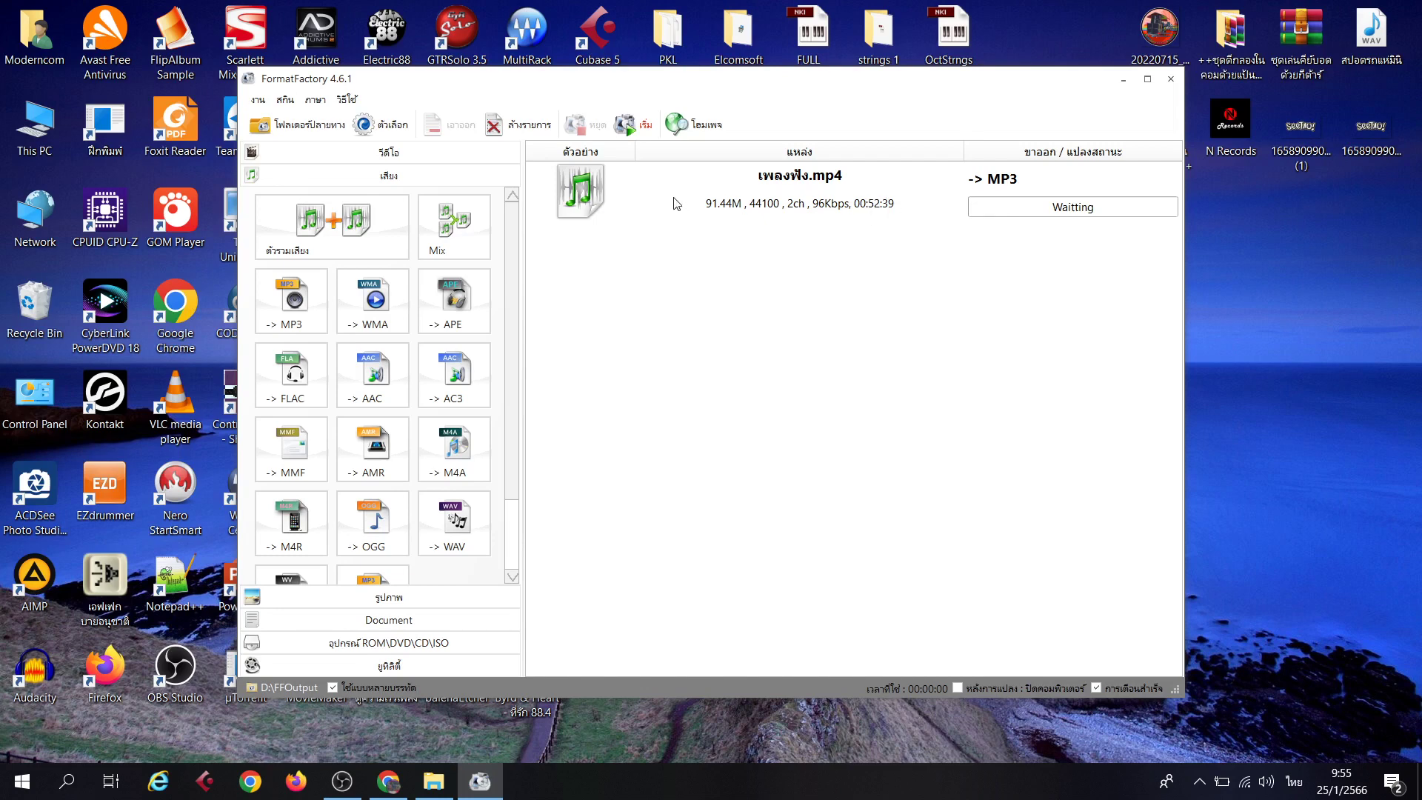
left_click(641, 131)
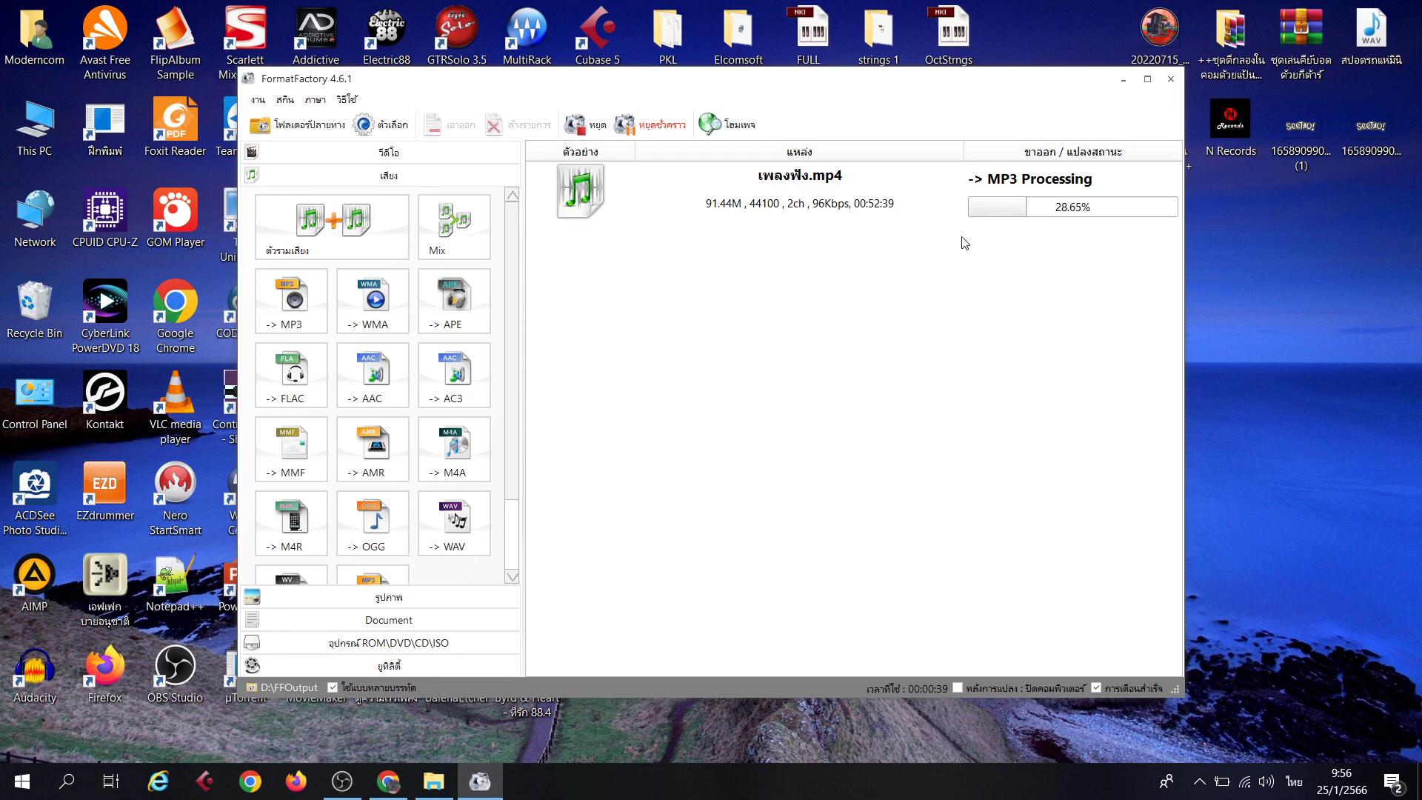
Open the FFOutput destination folder on drive D and look through its files.
left_click(290, 129)
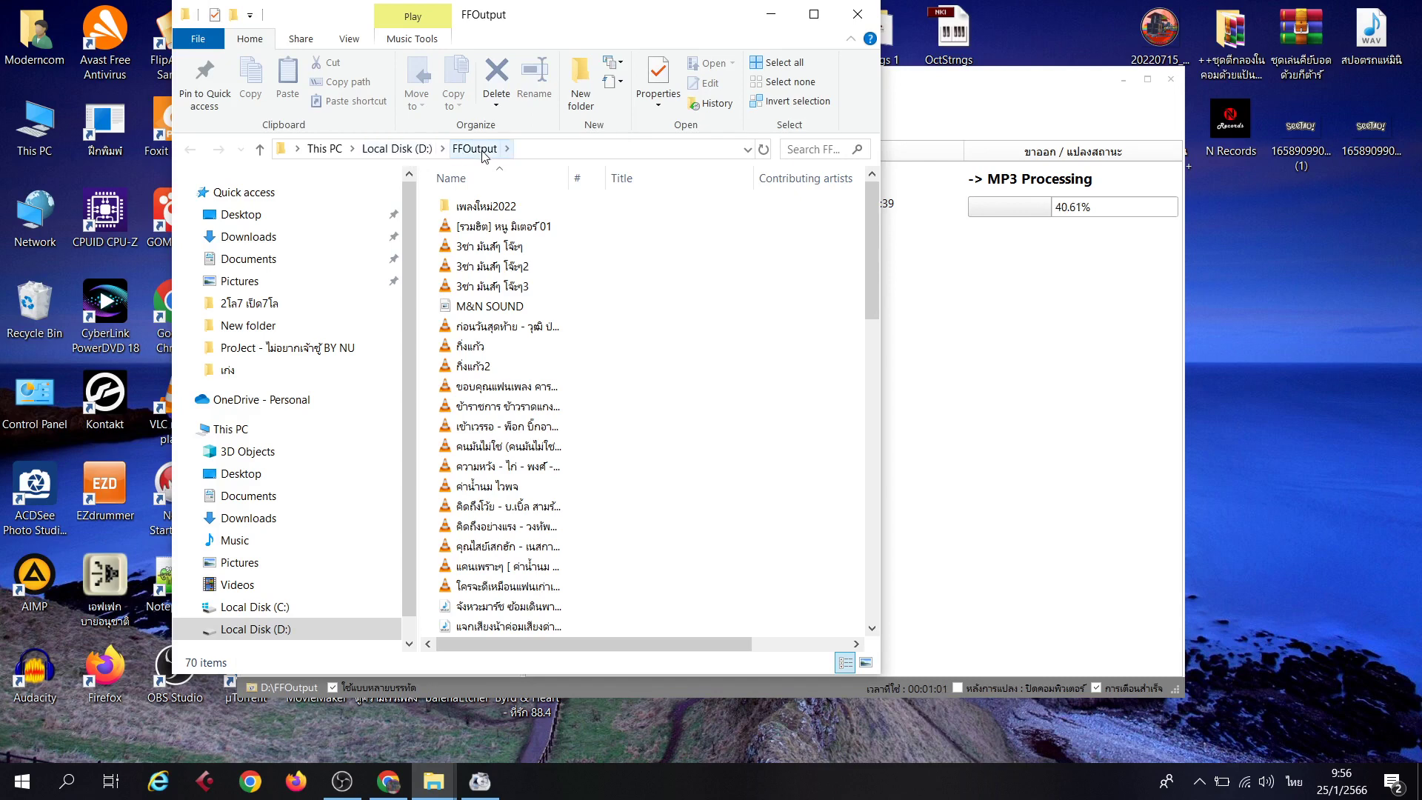
scroll(509, 405, "down", 5)
scroll(762, 394, "down", 7)
left_click_drag(873, 439, 874, 308)
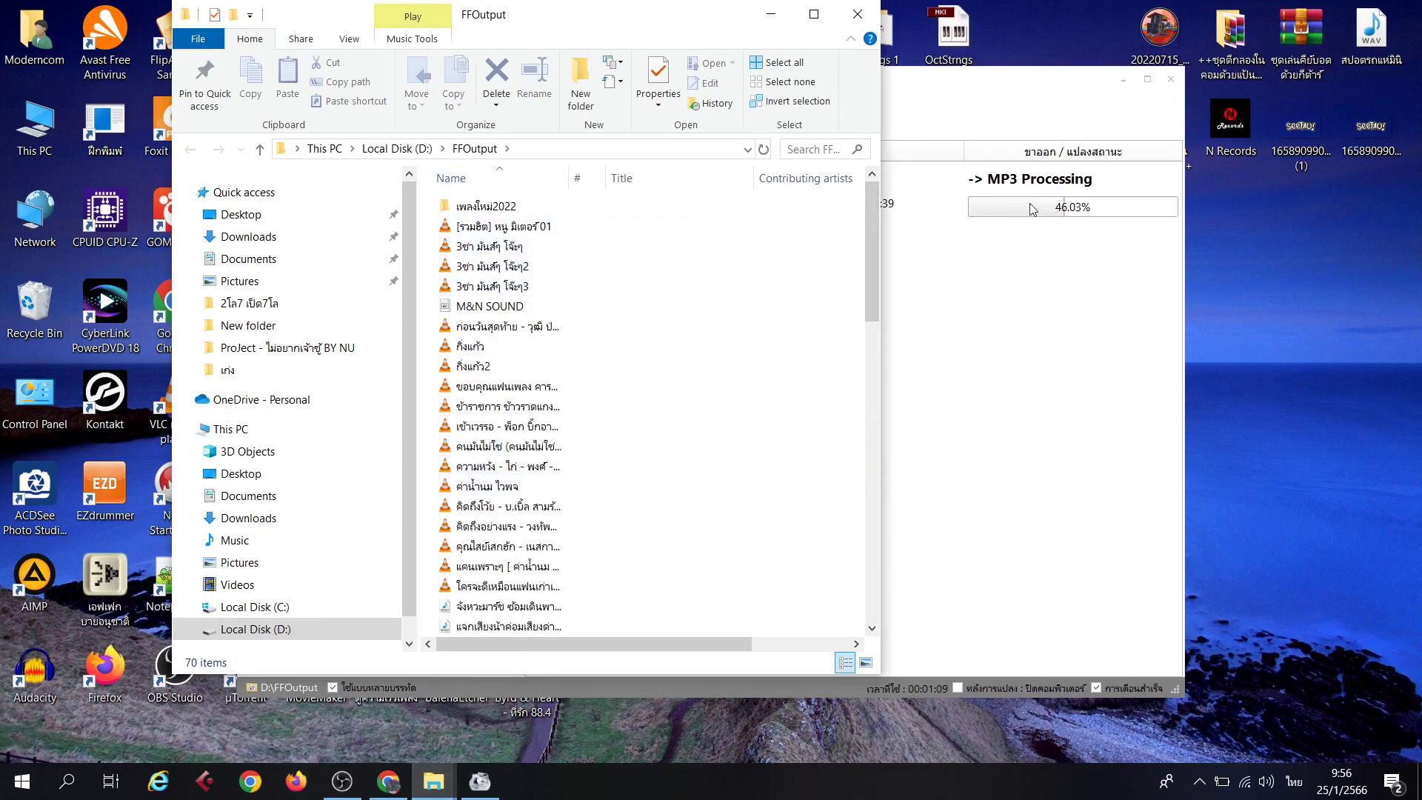
Minimize the FFOutput folder, reopen it from Format Factory to look through its files during the conversion, and minimize it again.
left_click(771, 14)
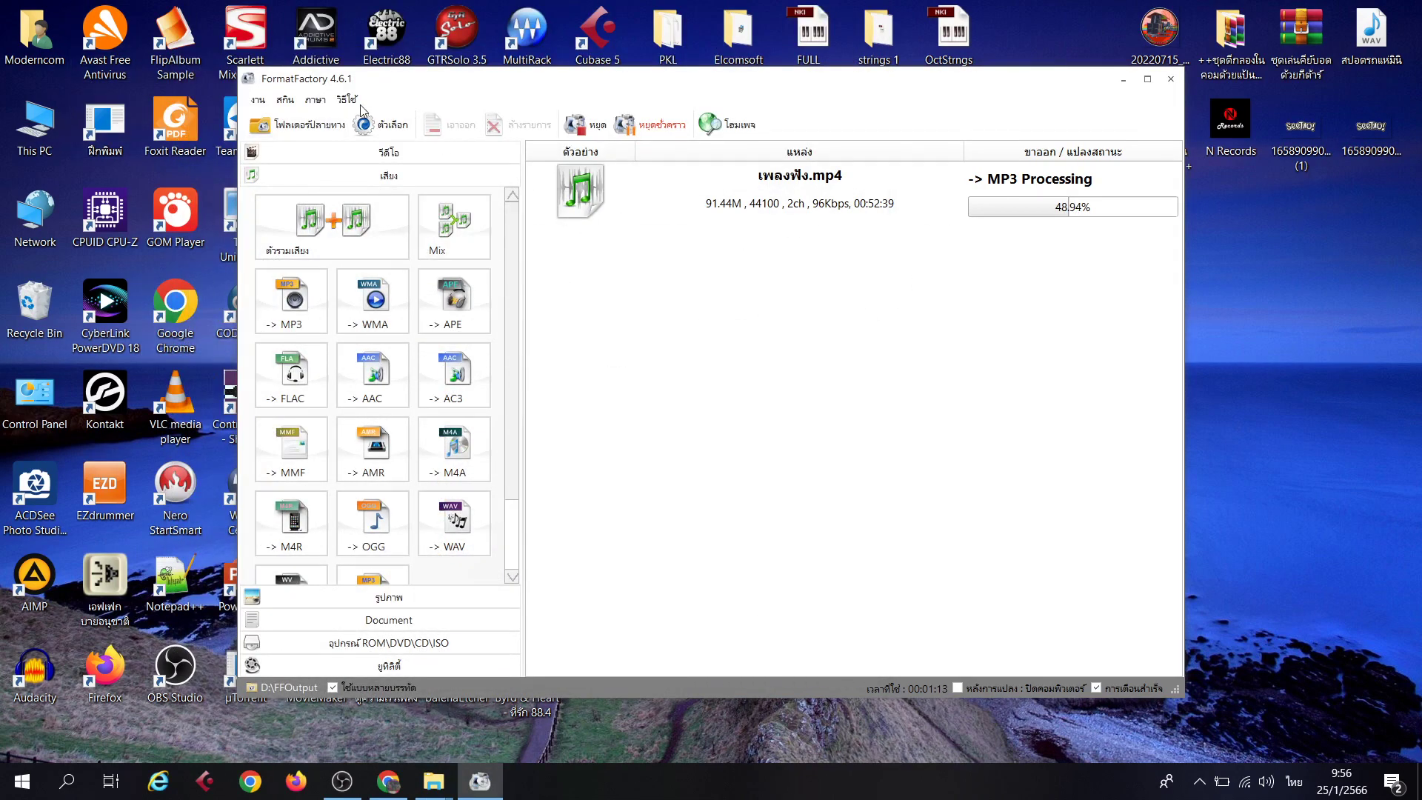
left_click(311, 125)
scroll(657, 492, "down", 5)
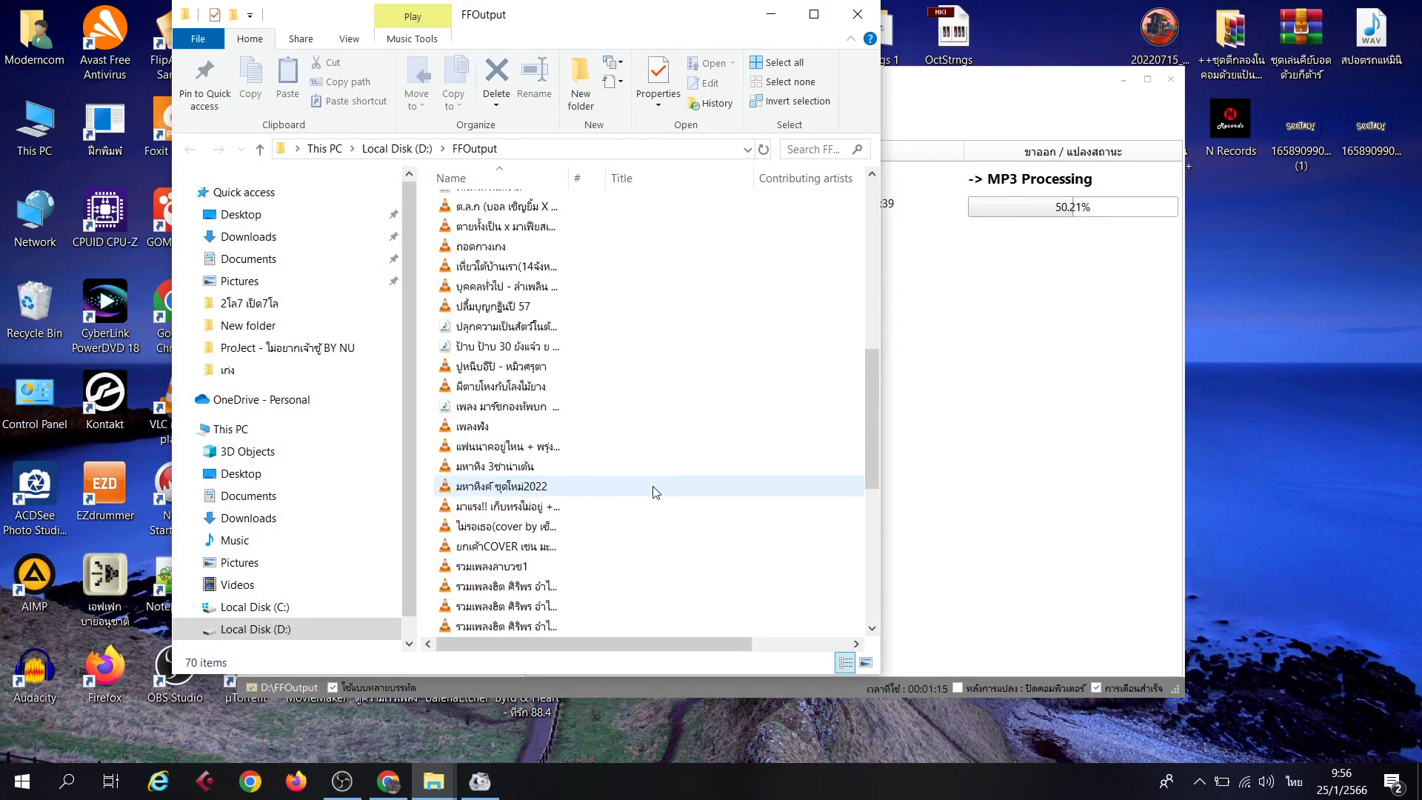
scroll(657, 491, "down", 1)
scroll(655, 466, "up", 2)
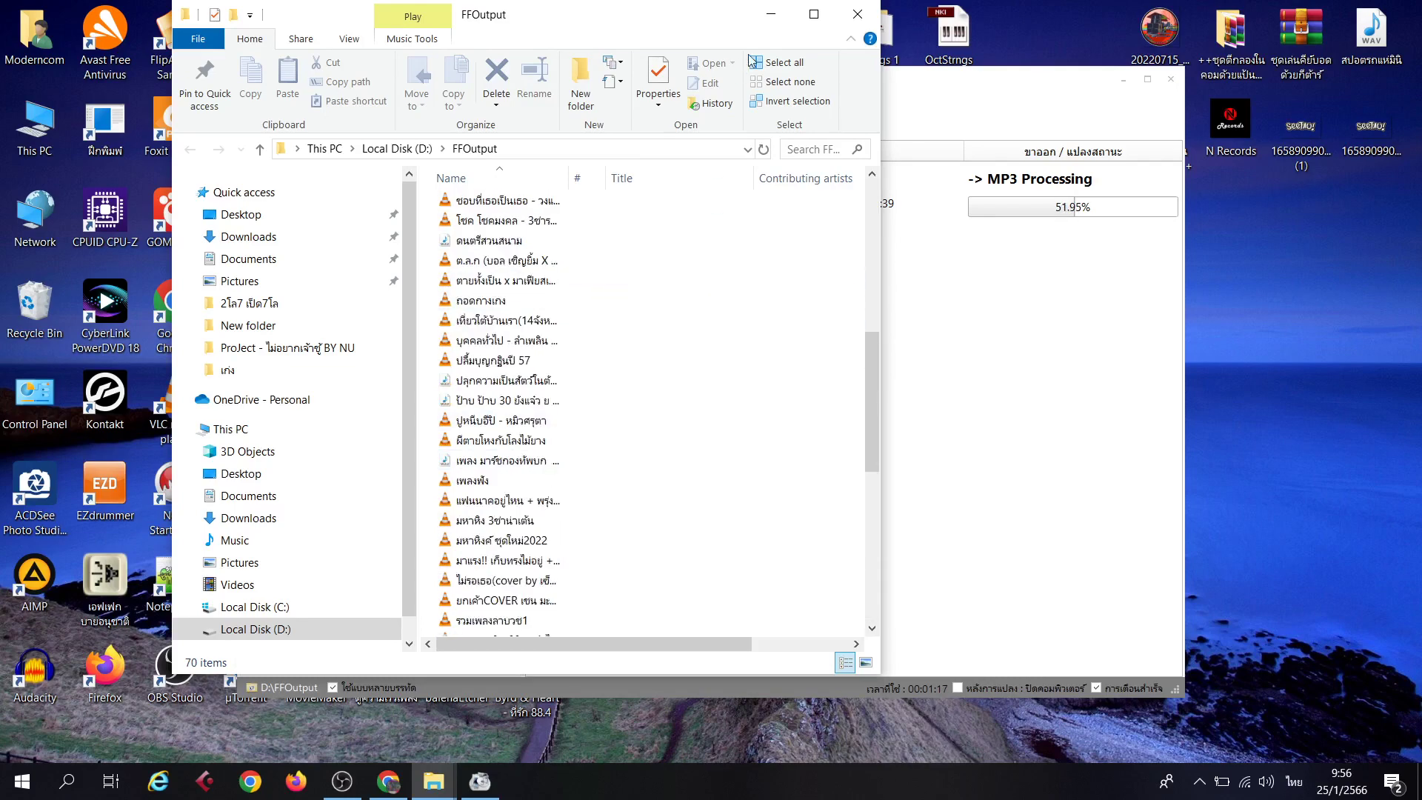
left_click(771, 14)
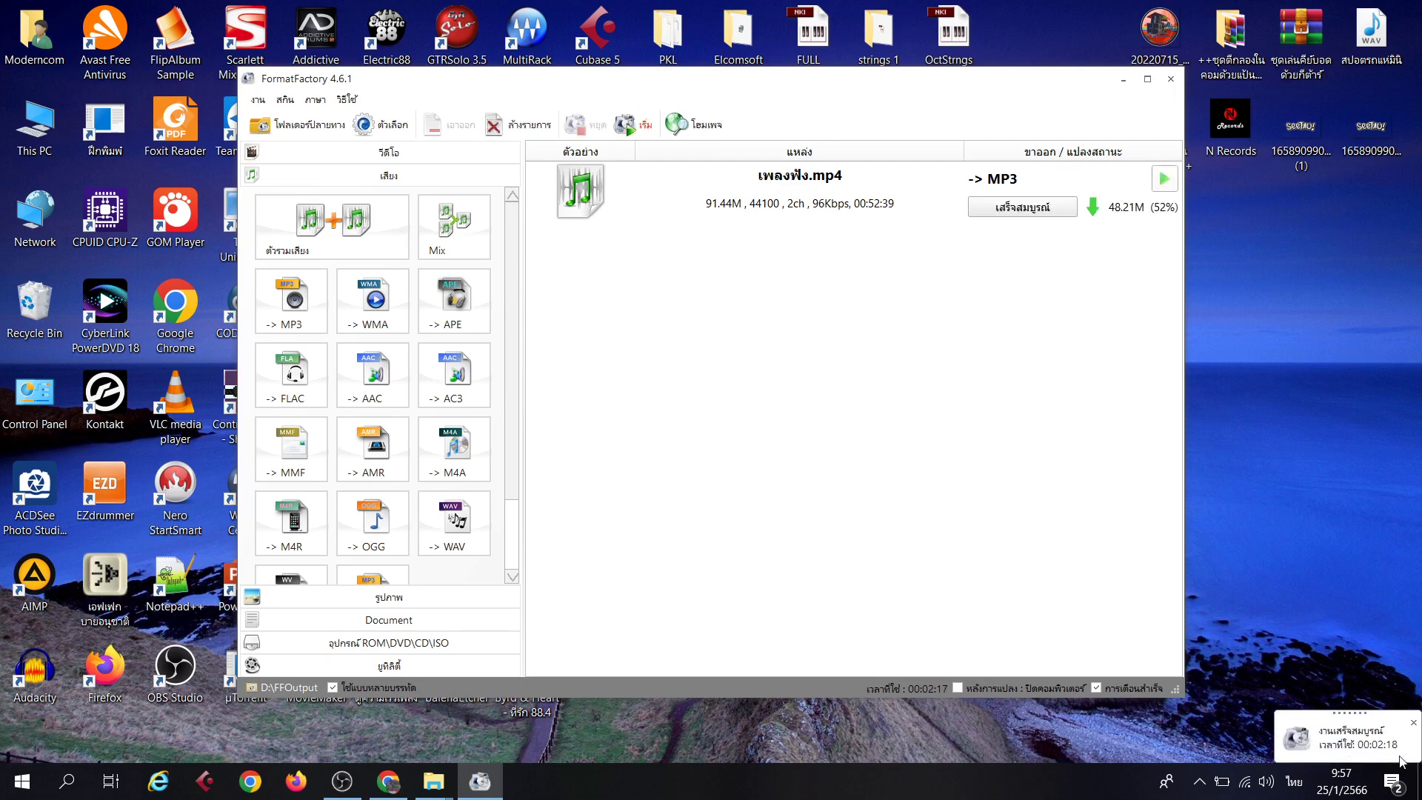
Dismiss the completion notification, find the converted เพลงฟัง MP3 in the FFOutput destination folder and play it in VLC.
left_click(1412, 722)
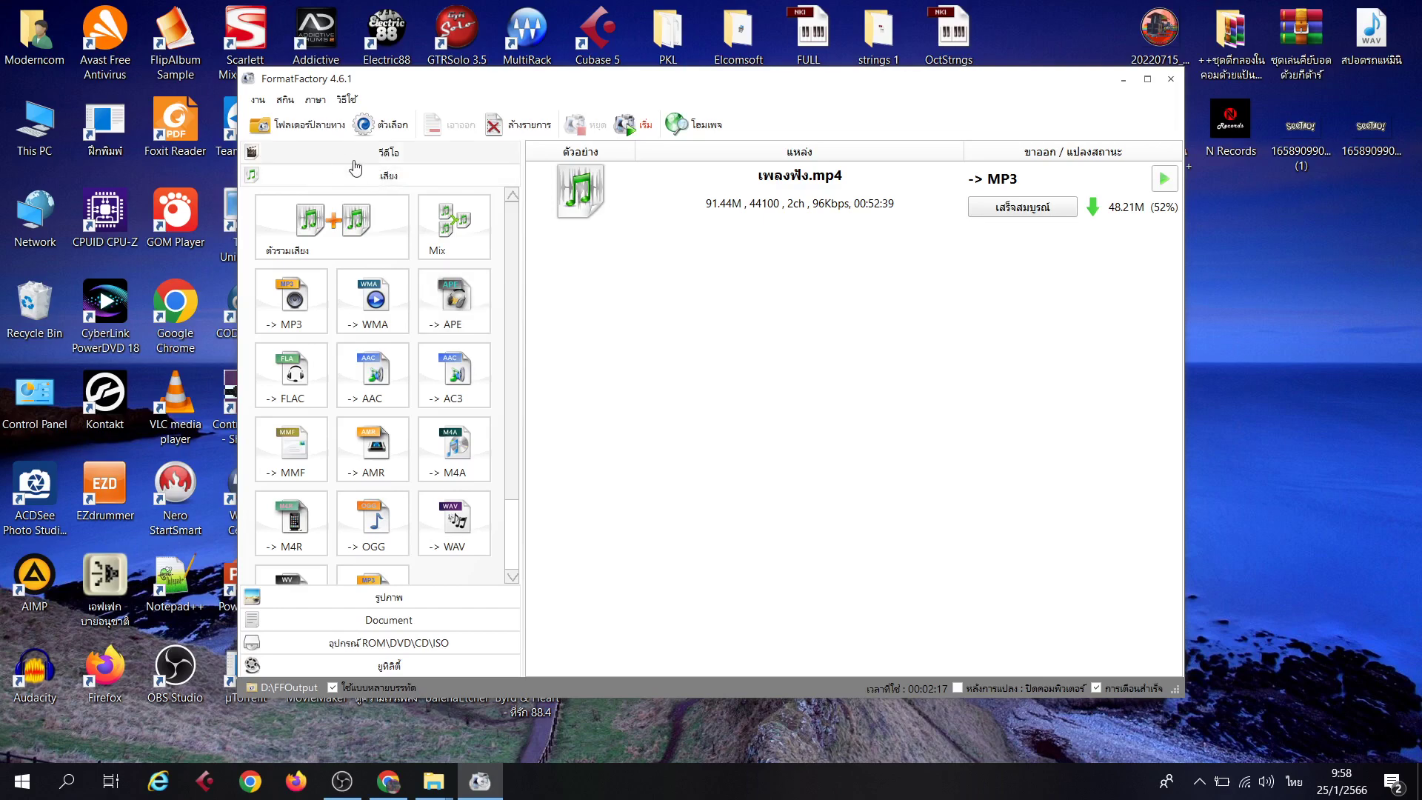
left_click(307, 127)
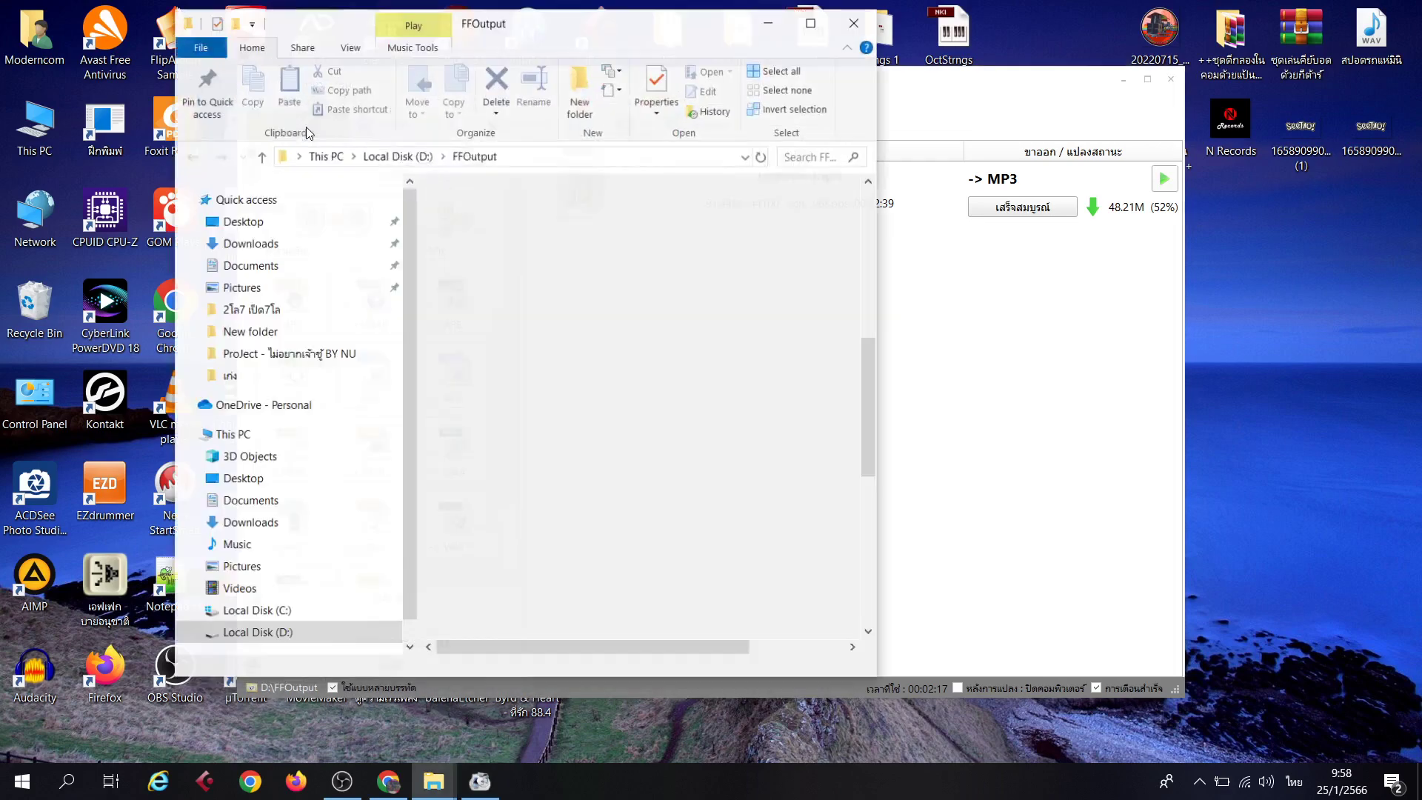
scroll(617, 238, "down", 15)
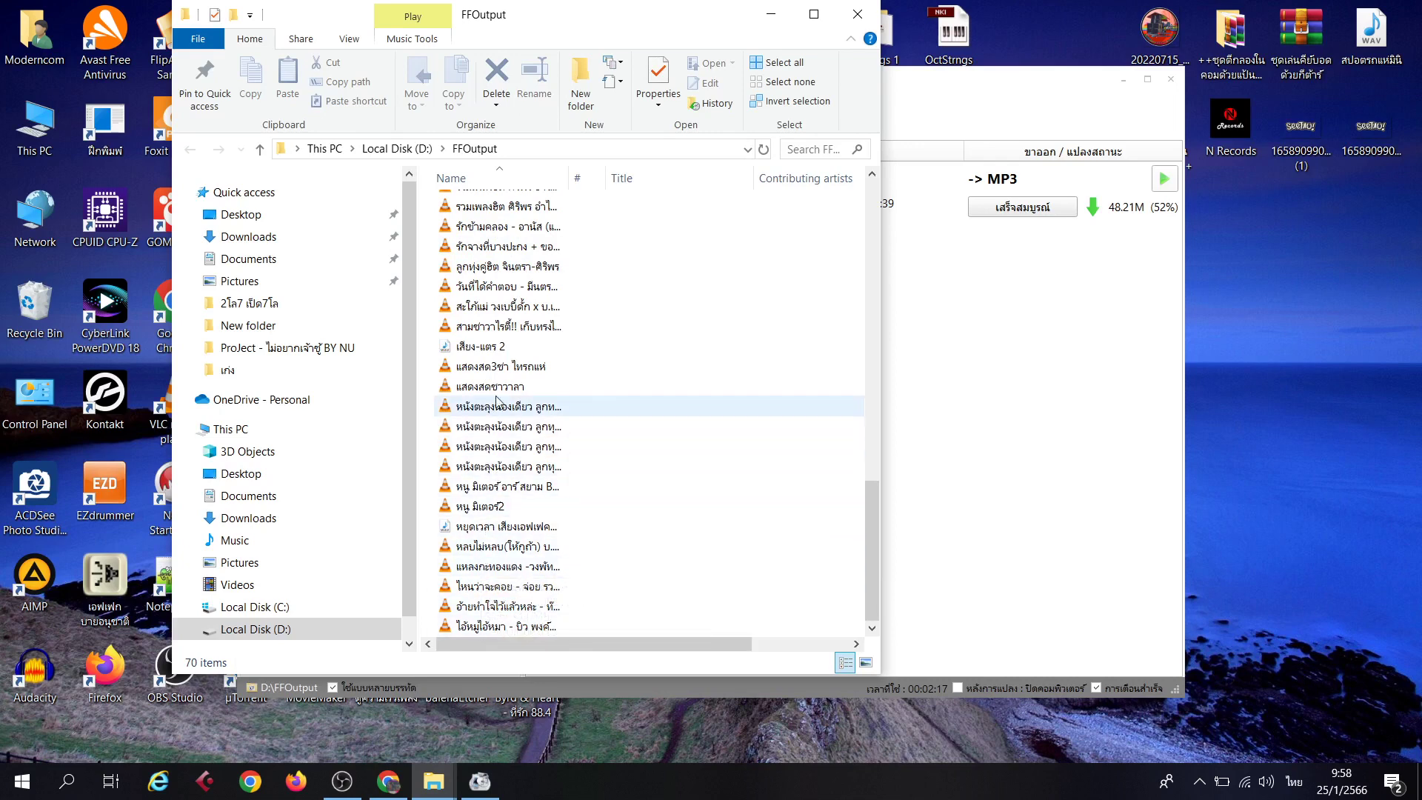
scroll(511, 339, "up", 7)
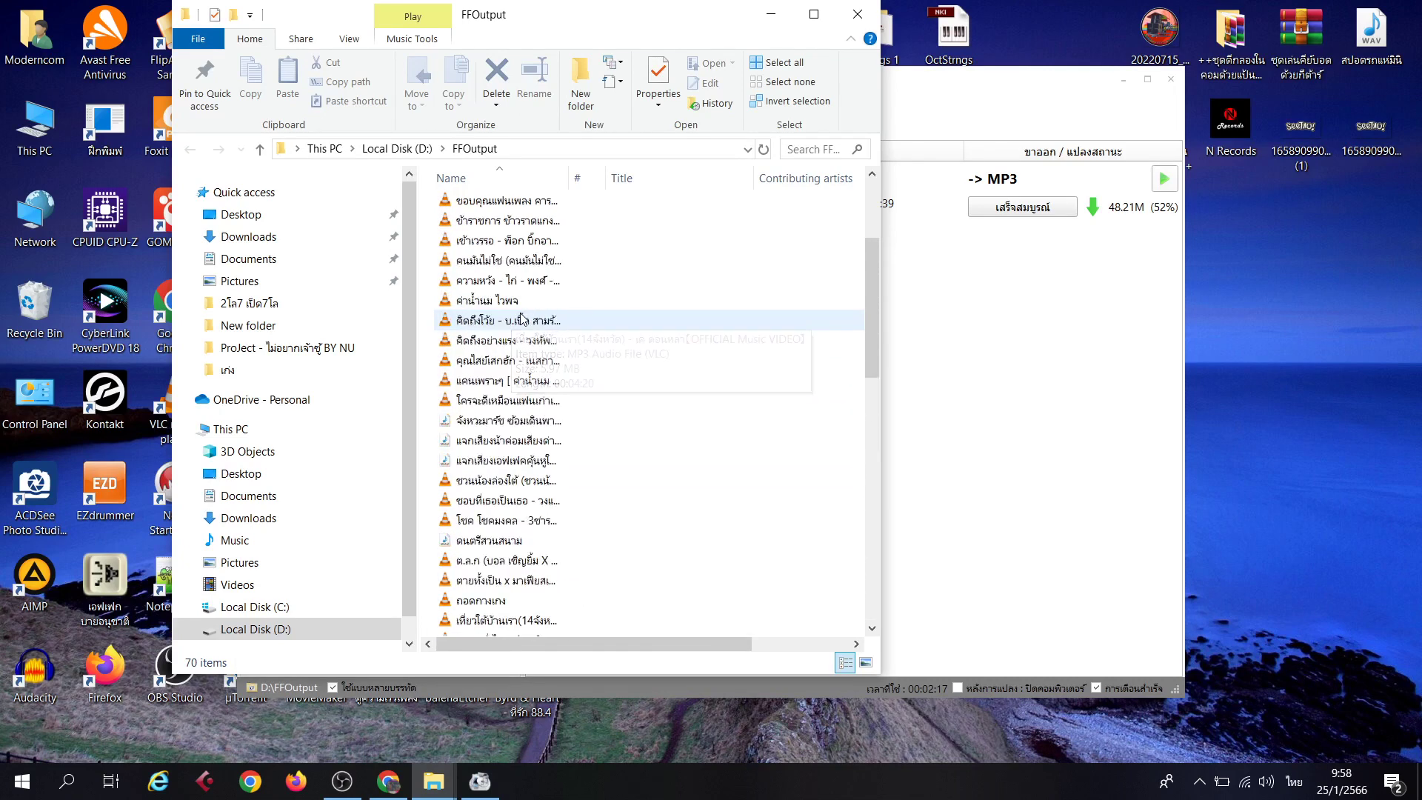
scroll(511, 303, "up", 9)
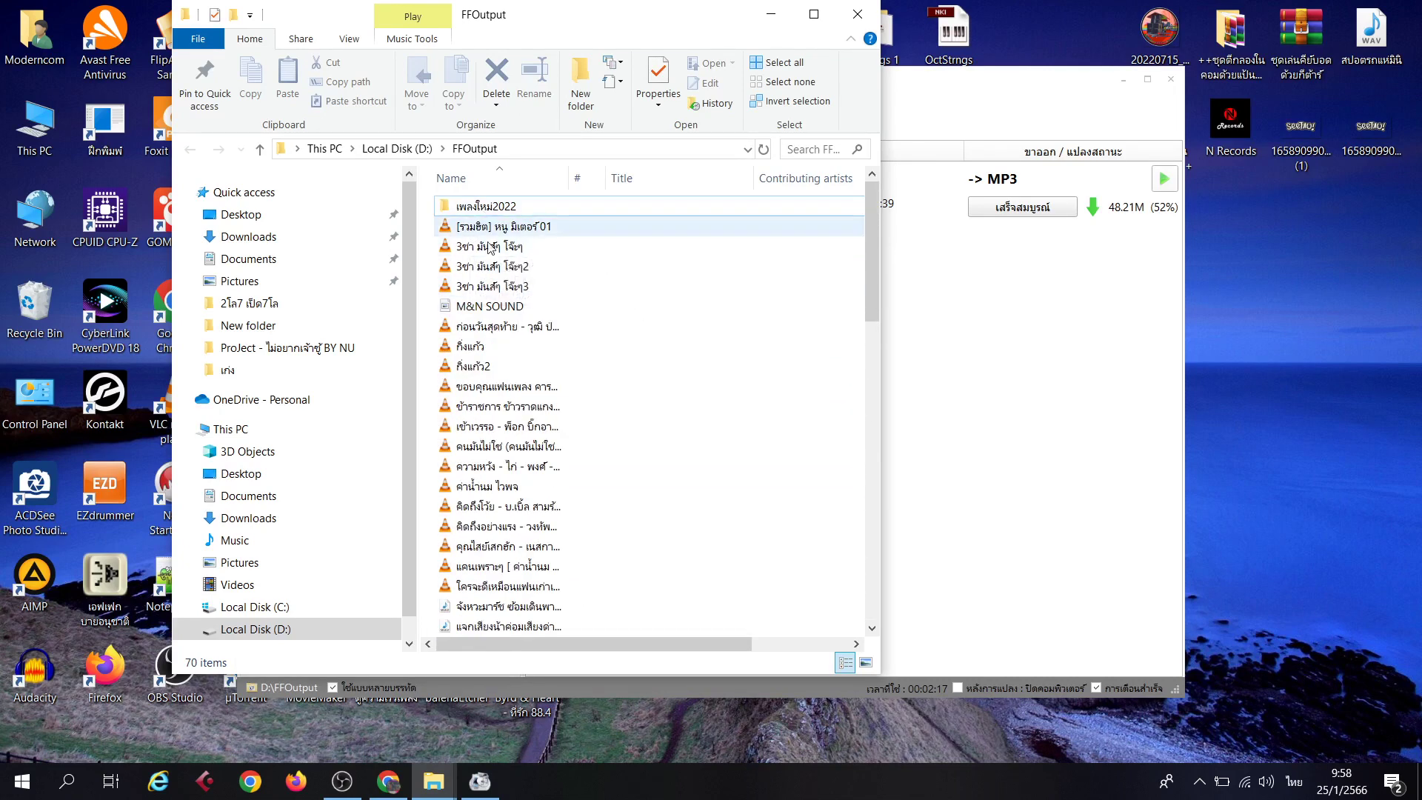
scroll(490, 466, "down", 2)
scroll(493, 519, "down", 4)
scroll(496, 548, "down", 1)
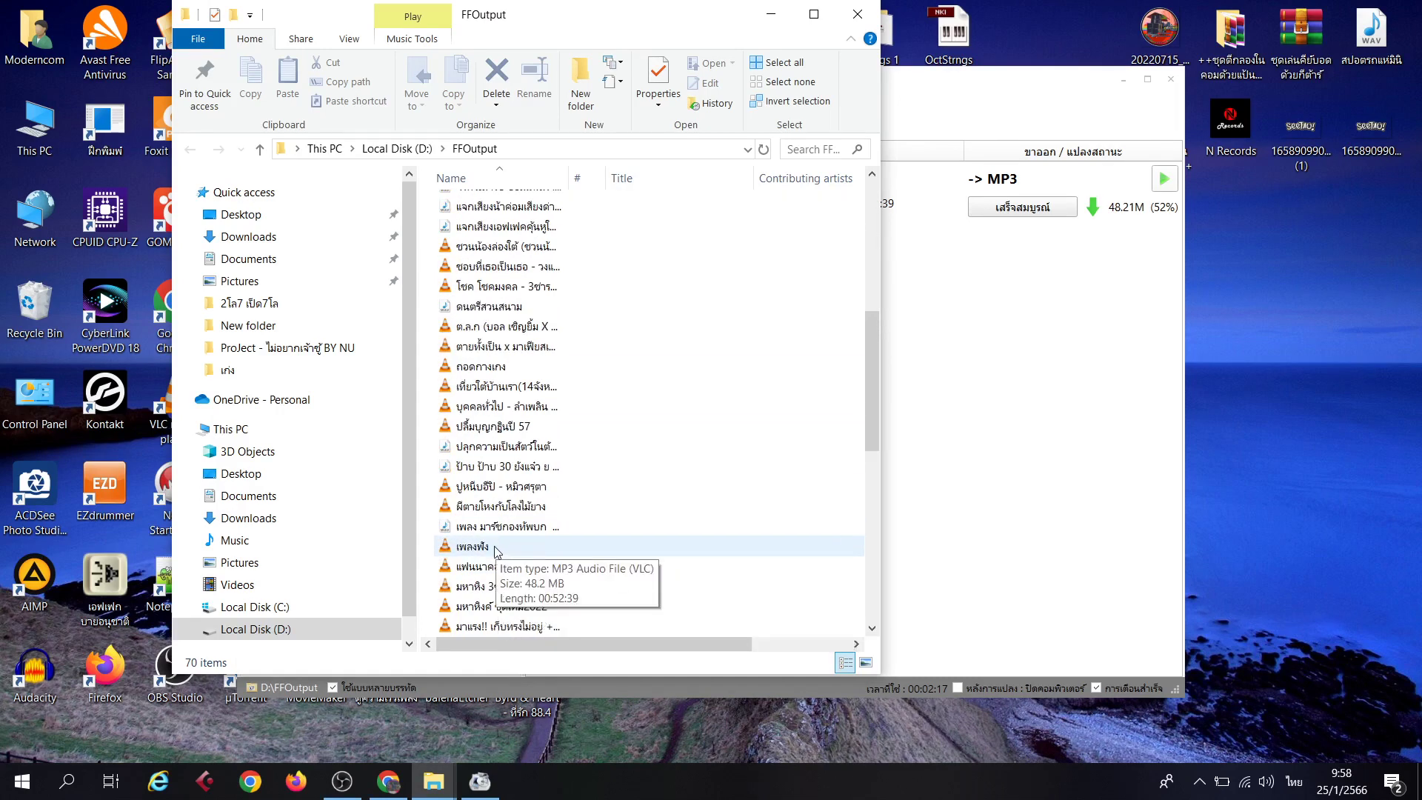
left_click(474, 549)
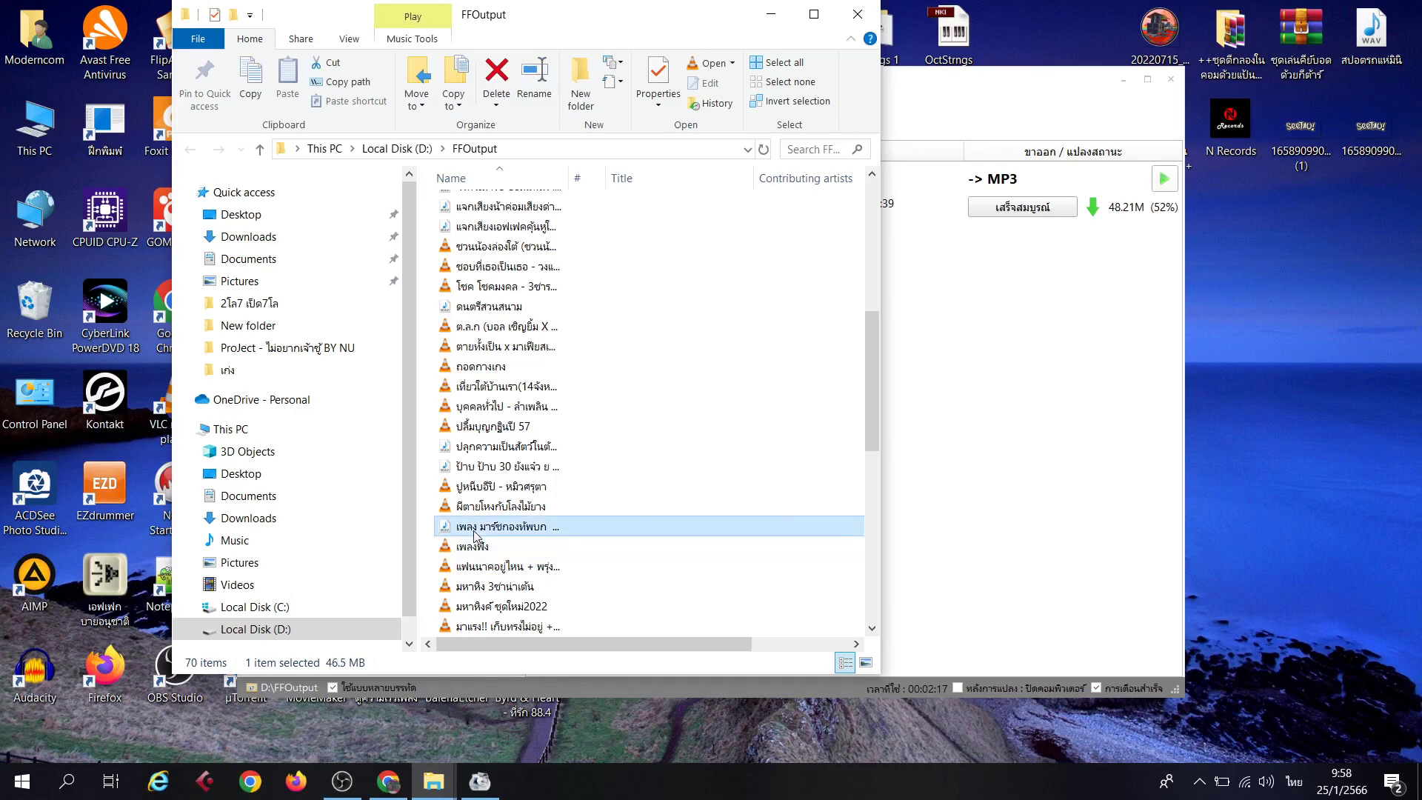
double_click(472, 550)
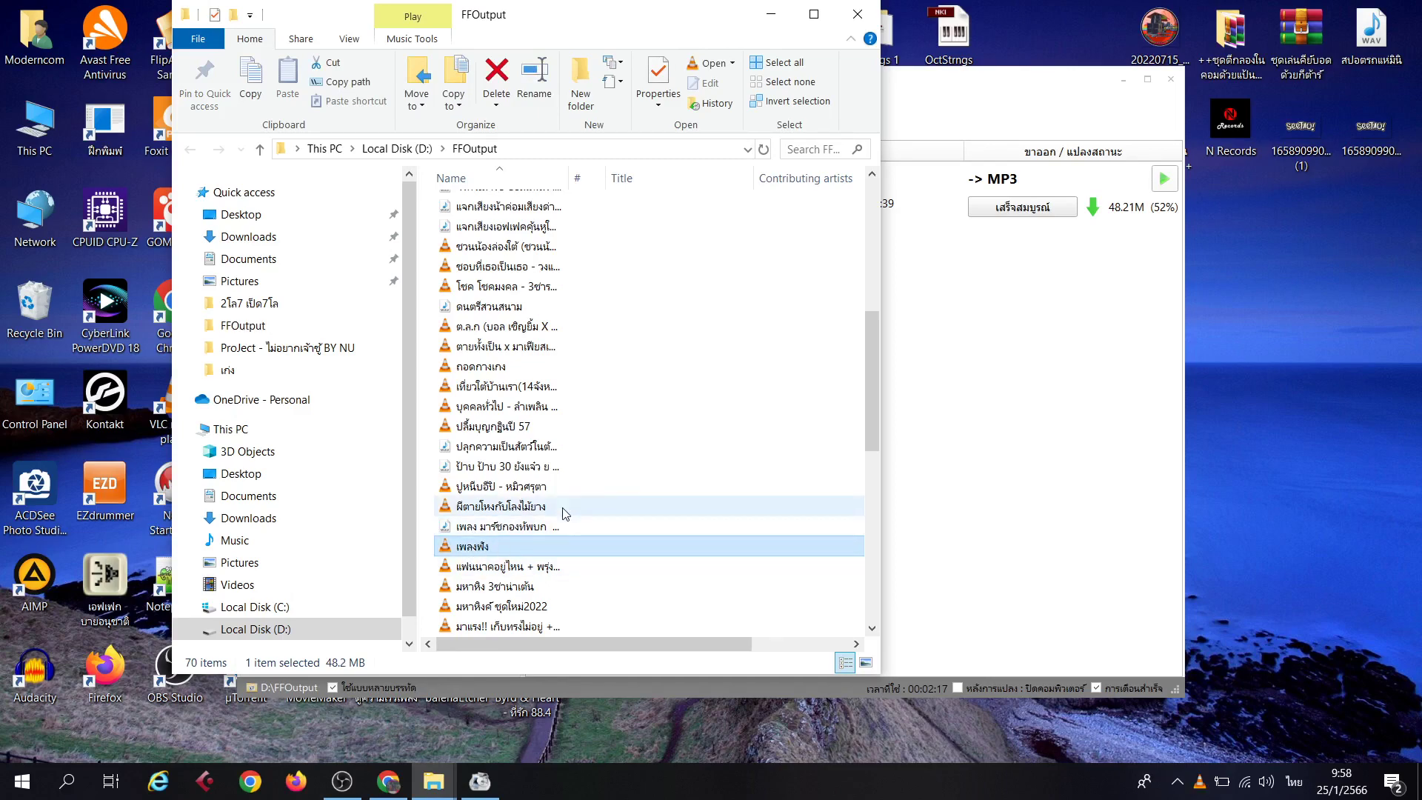
Switch to Chrome and view the tab with the source video, and minimize the Chrome and VLC windows.
key("alt+Tab")
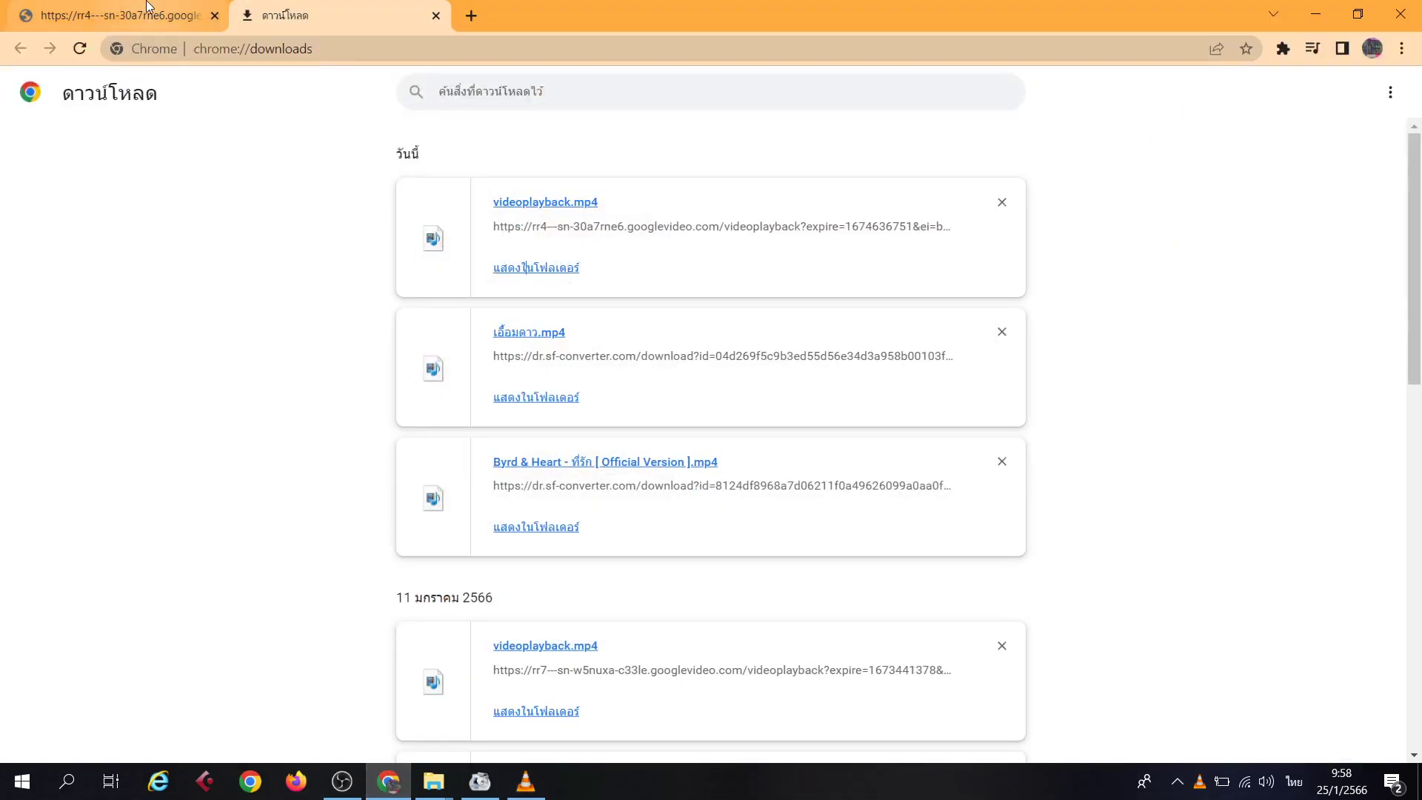
left_click(111, 17)
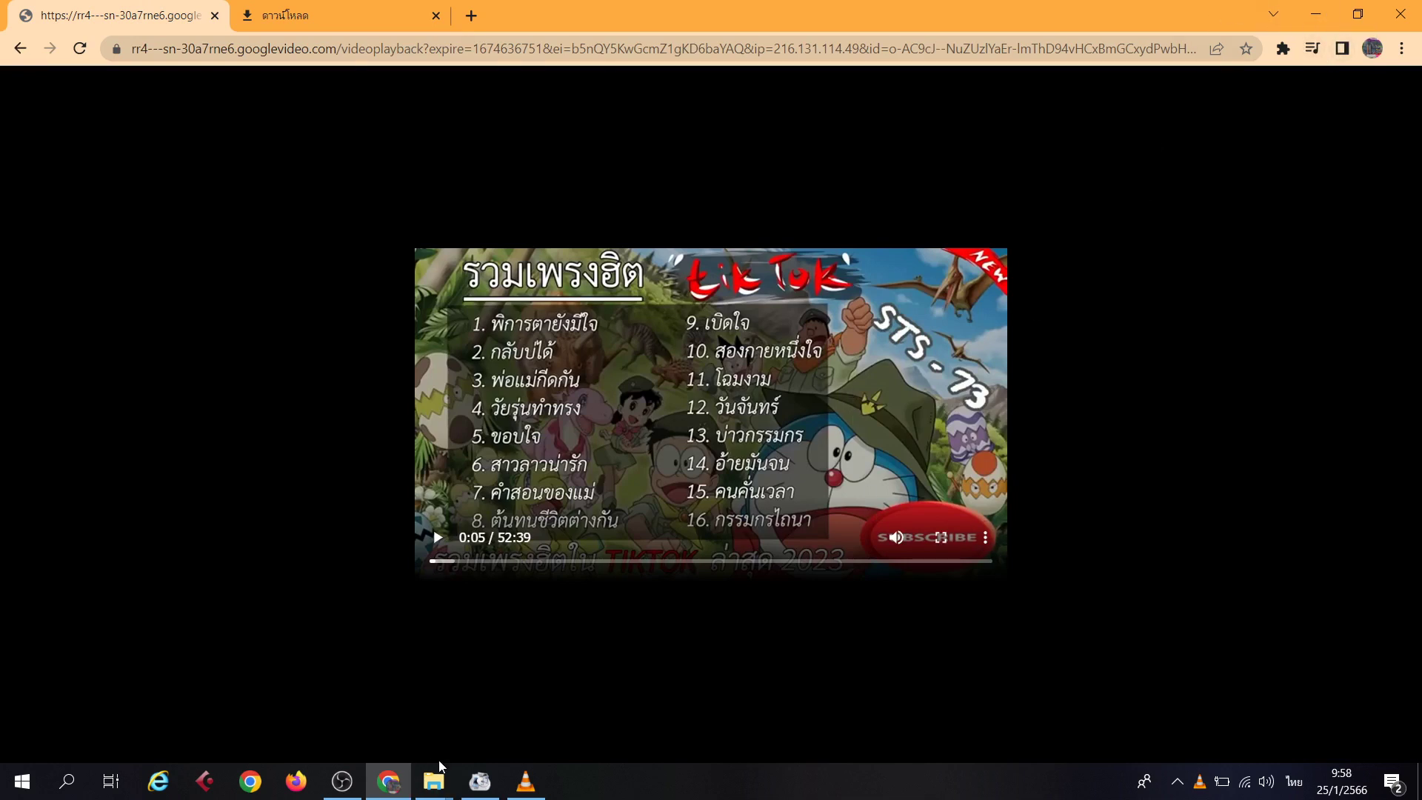
left_click(1312, 13)
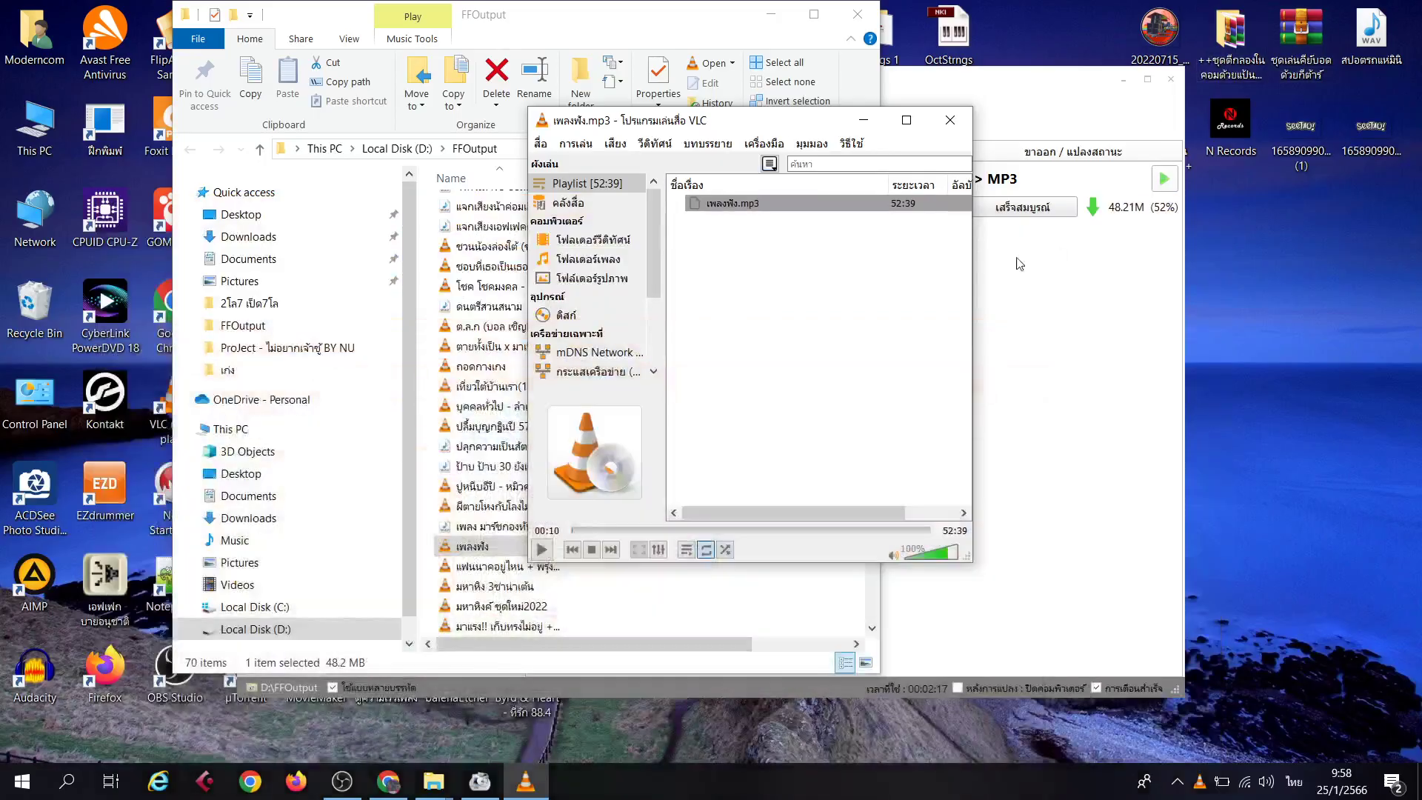
left_click(864, 120)
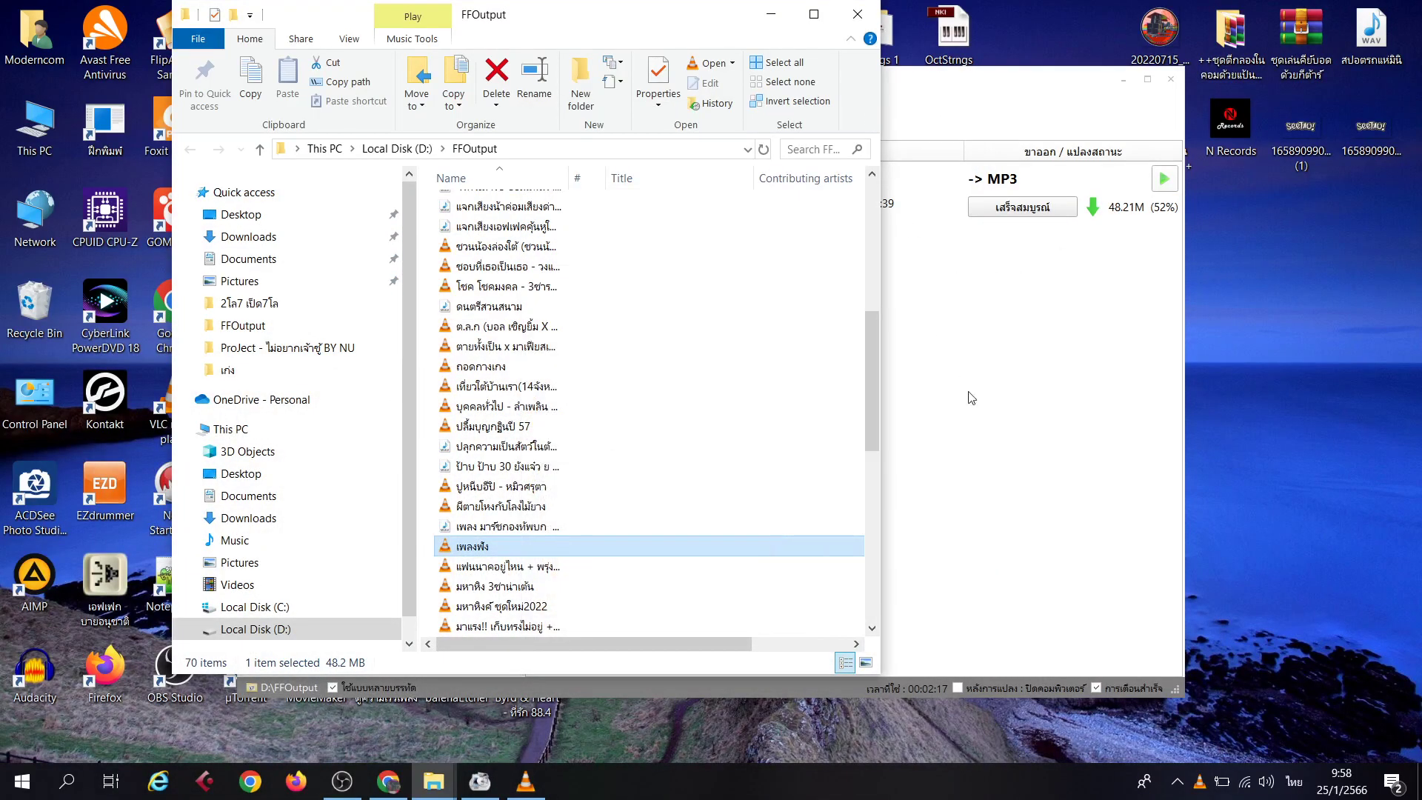
Select the เพลงฟัง MP3 file in the FFOutput folder and minimize the folder window.
key("Up")
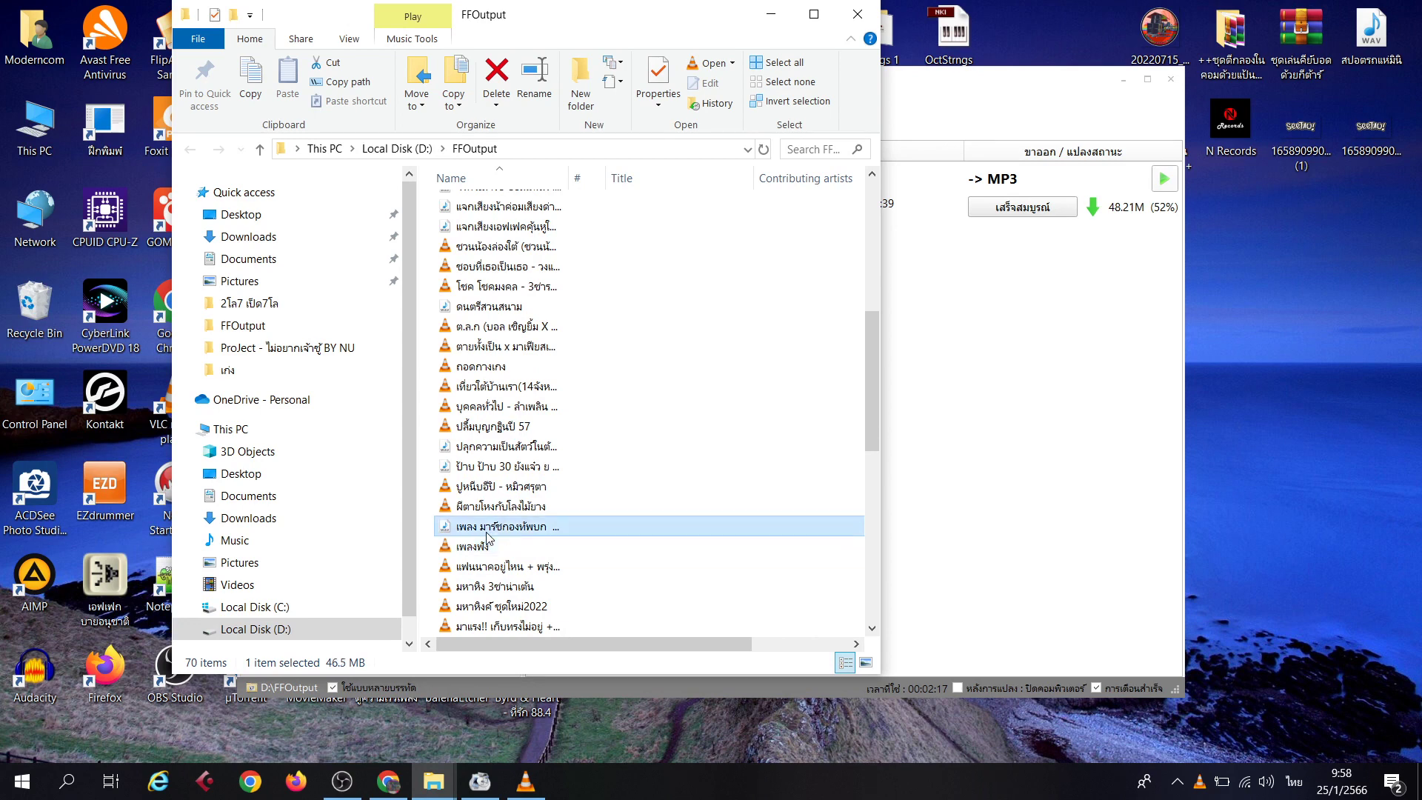
left_click(487, 548)
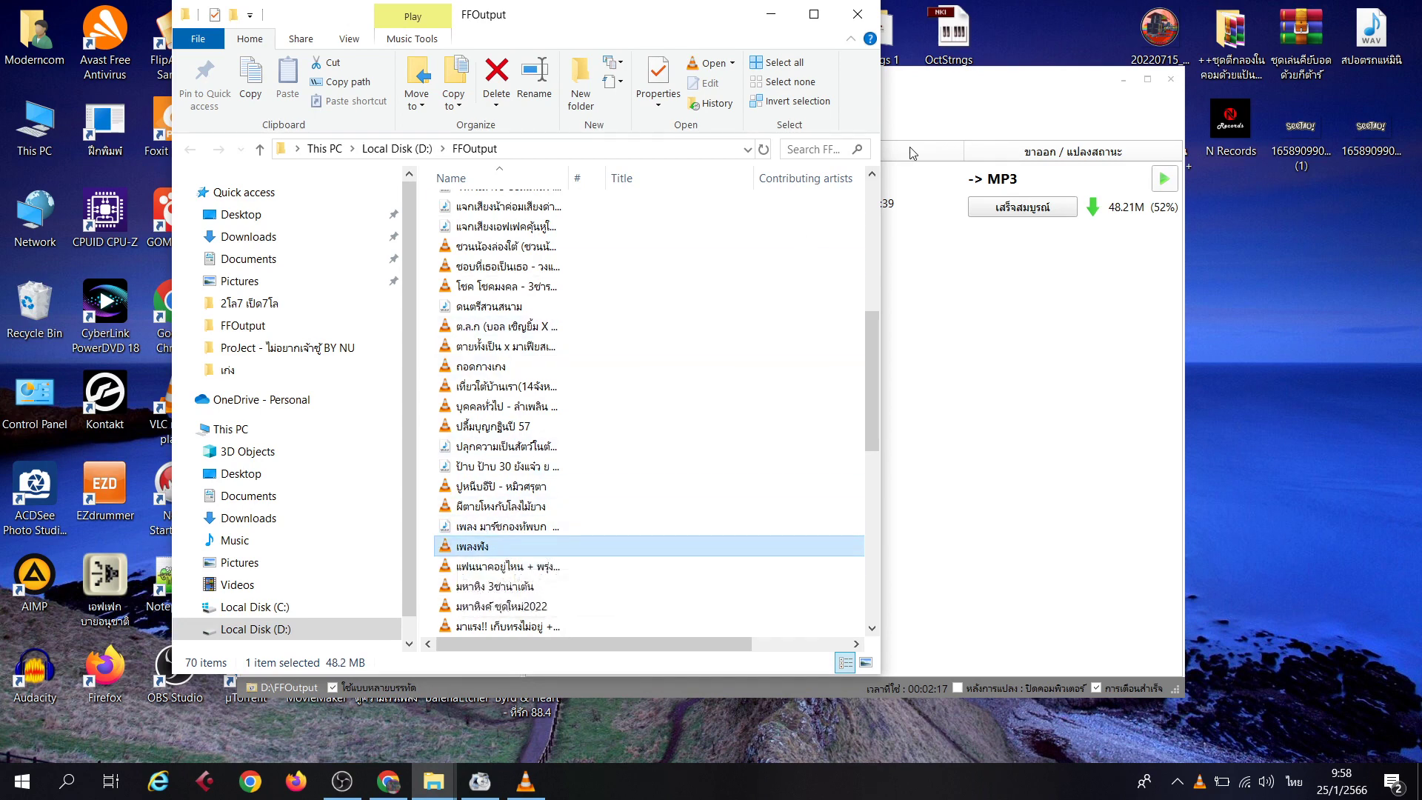
left_click(770, 14)
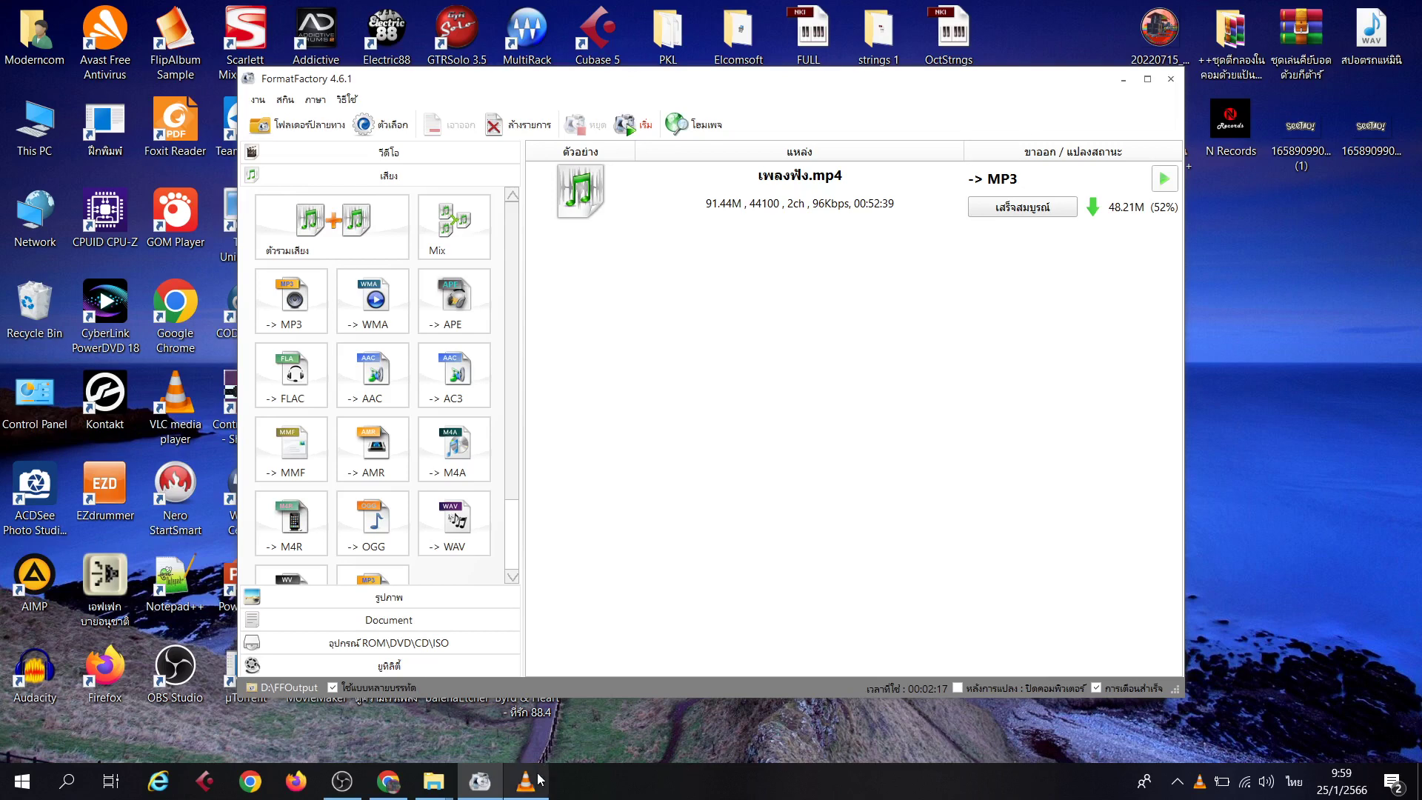
left_click(341, 779)
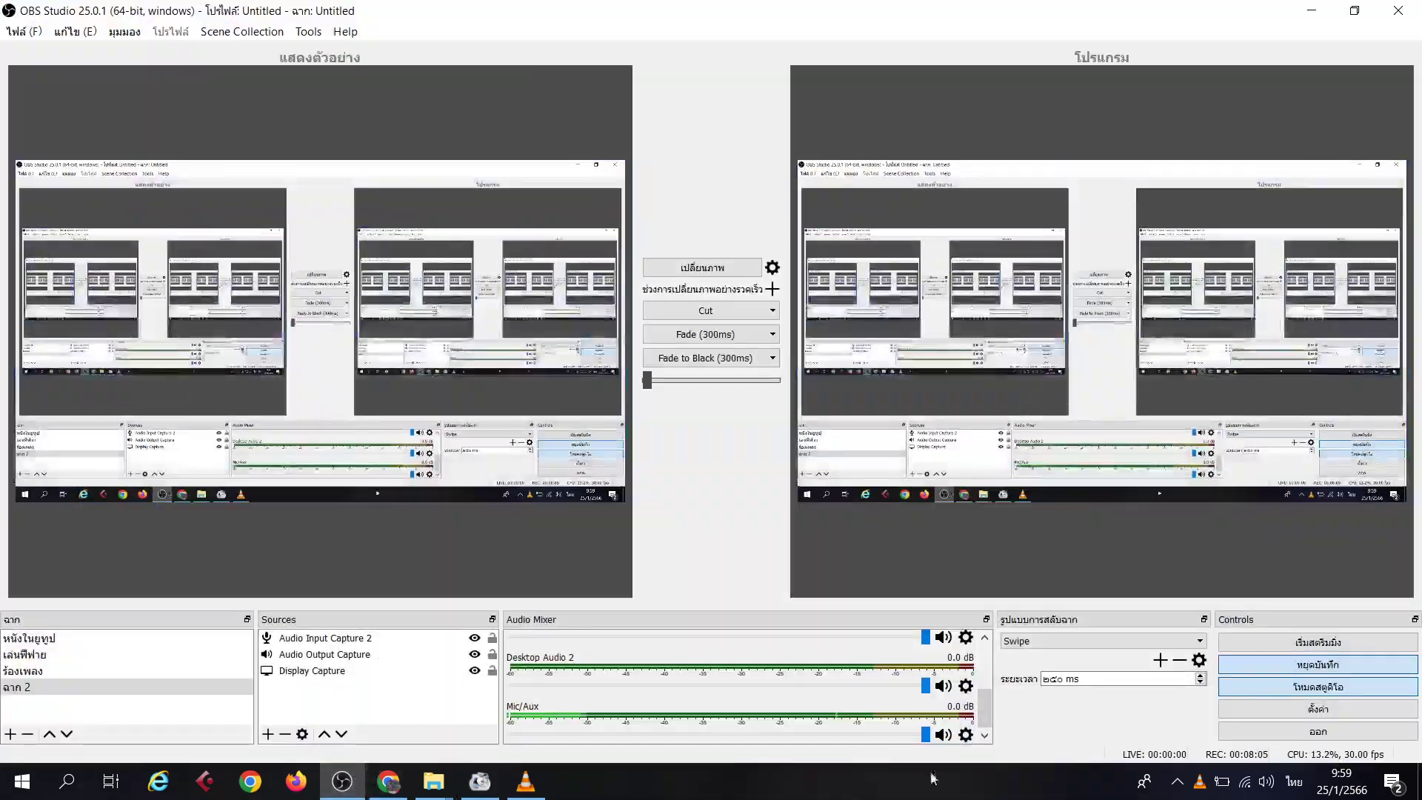